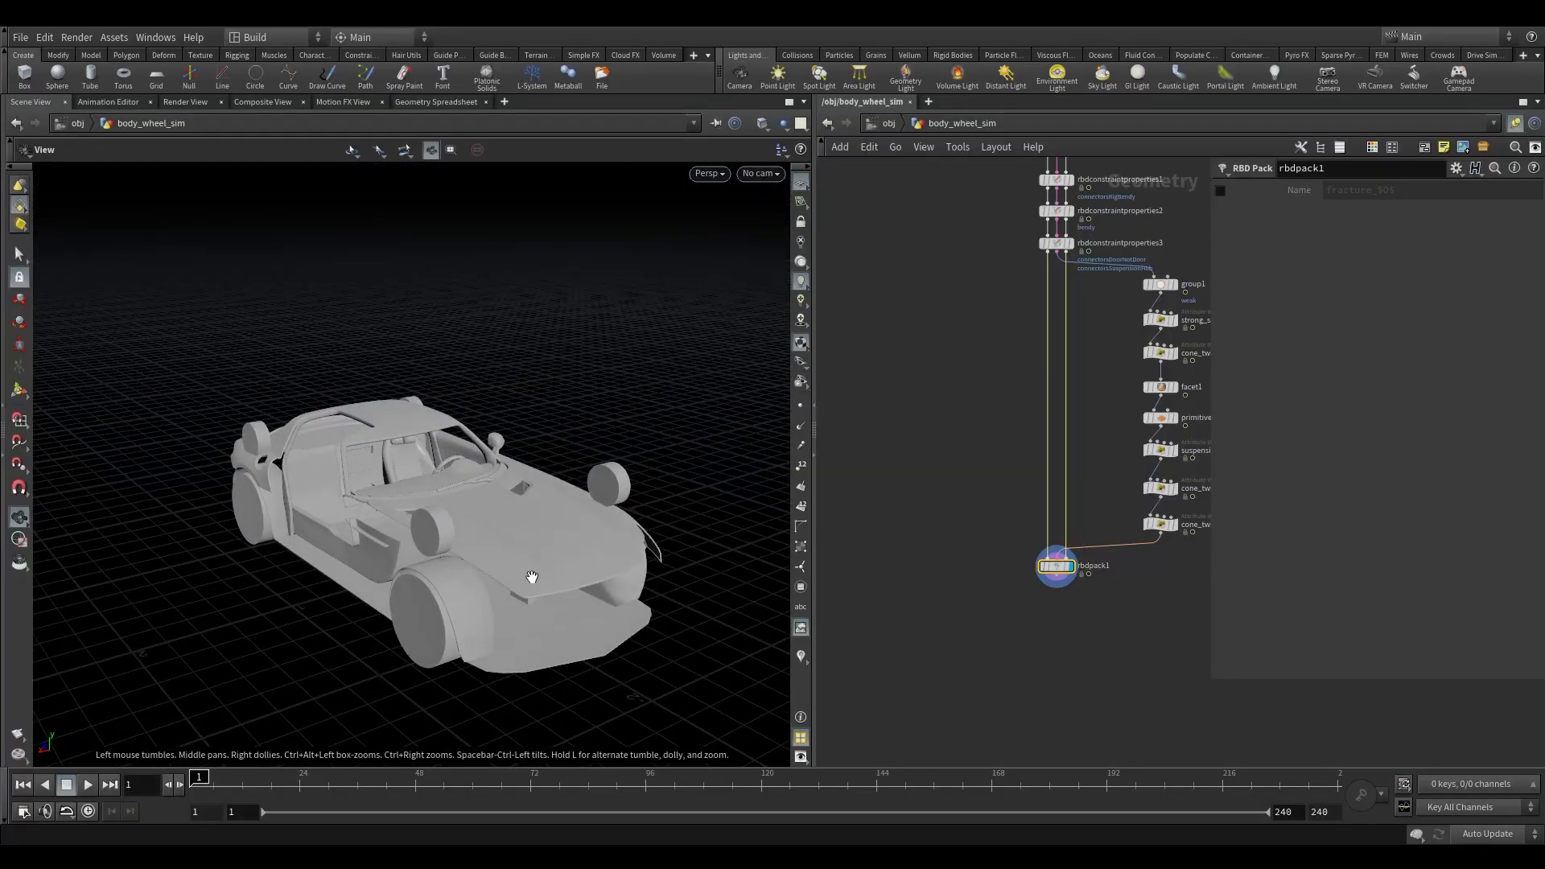
Step: Inspect the packed car from several angles and review the settings of rbdconstraintproperties3
left_click_drag(514, 563, 486, 586)
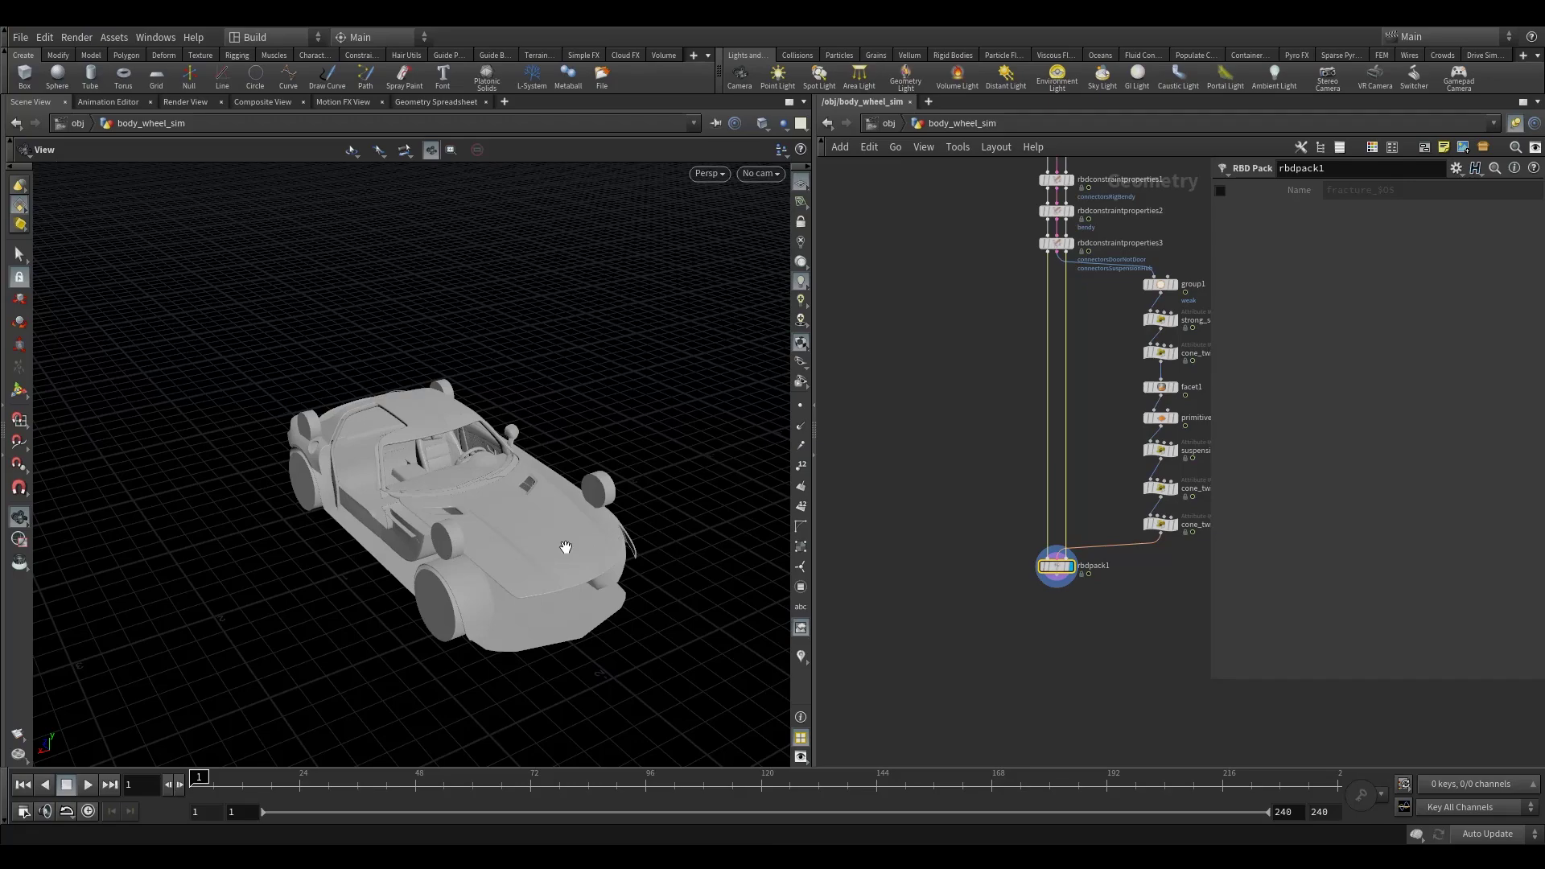
left_click_drag(464, 517, 464, 500)
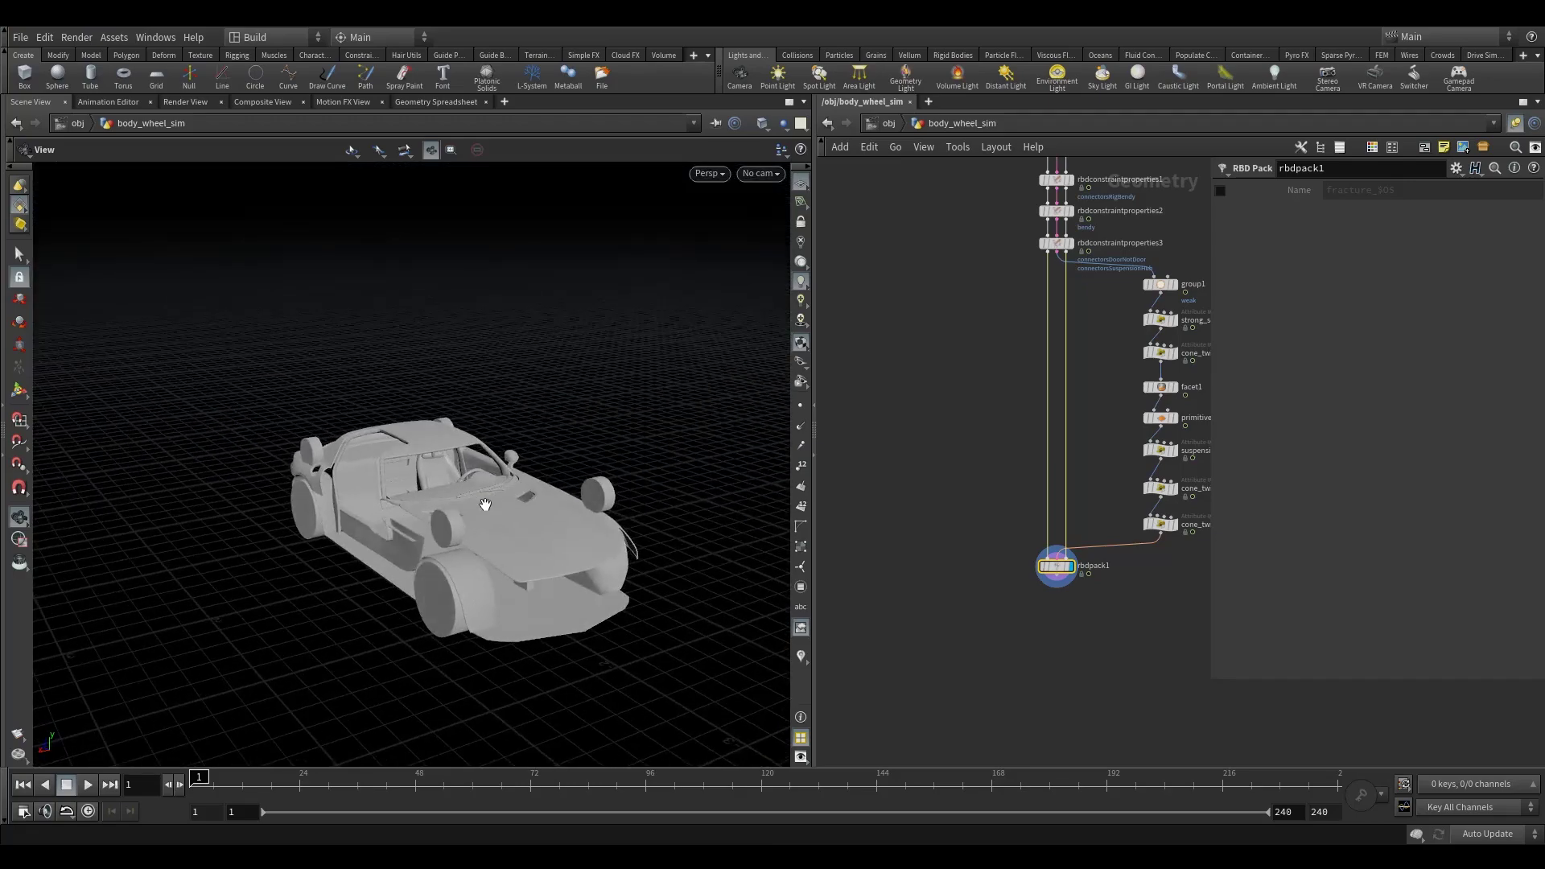
left_click_drag(503, 556, 482, 567)
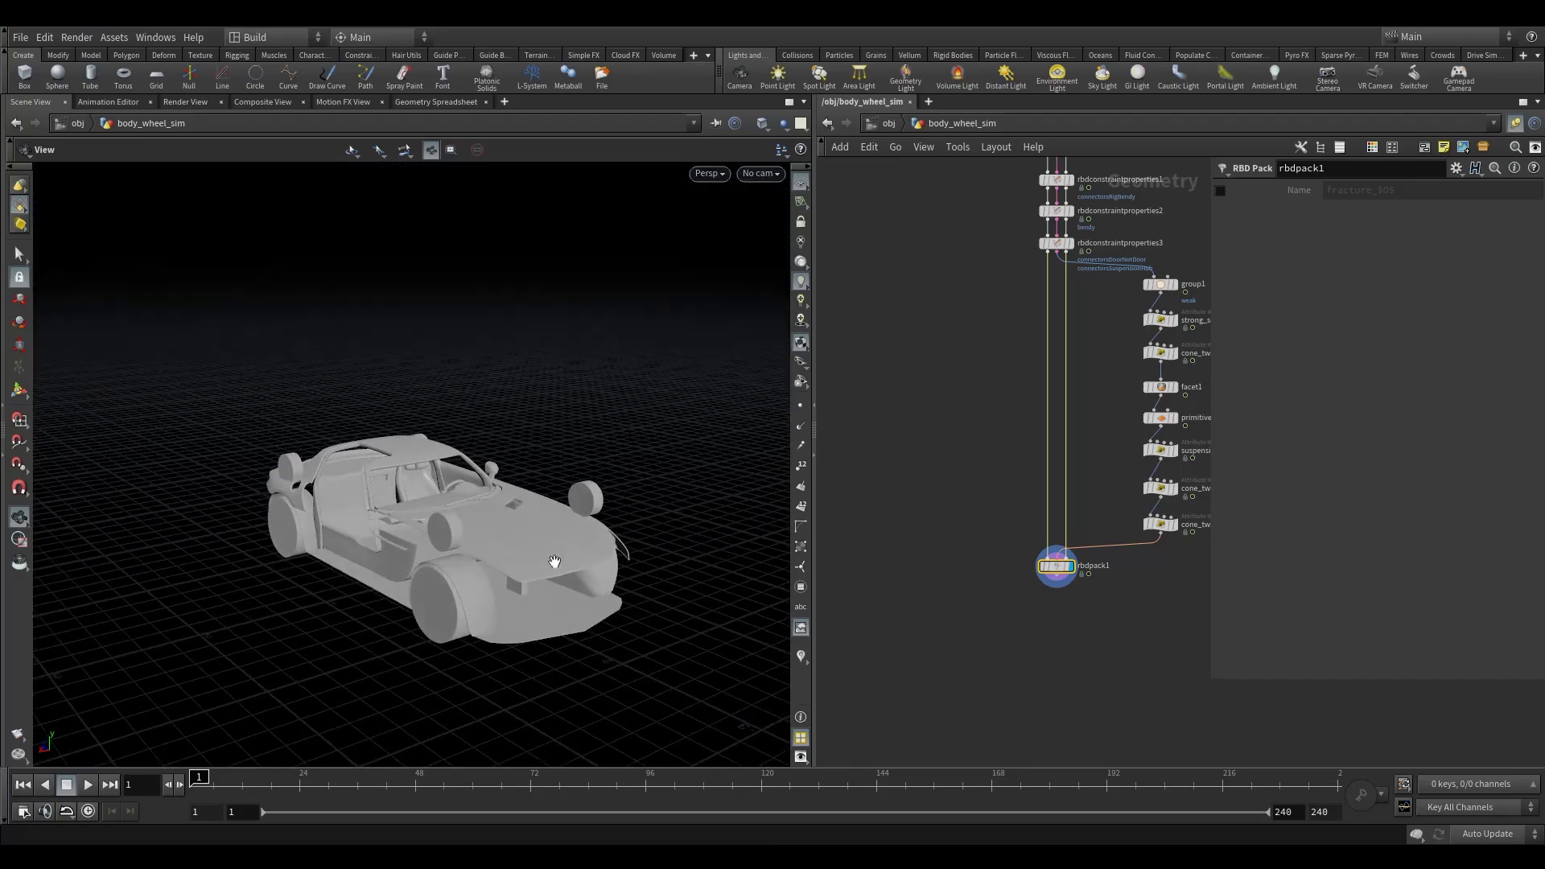
left_click(1054, 243)
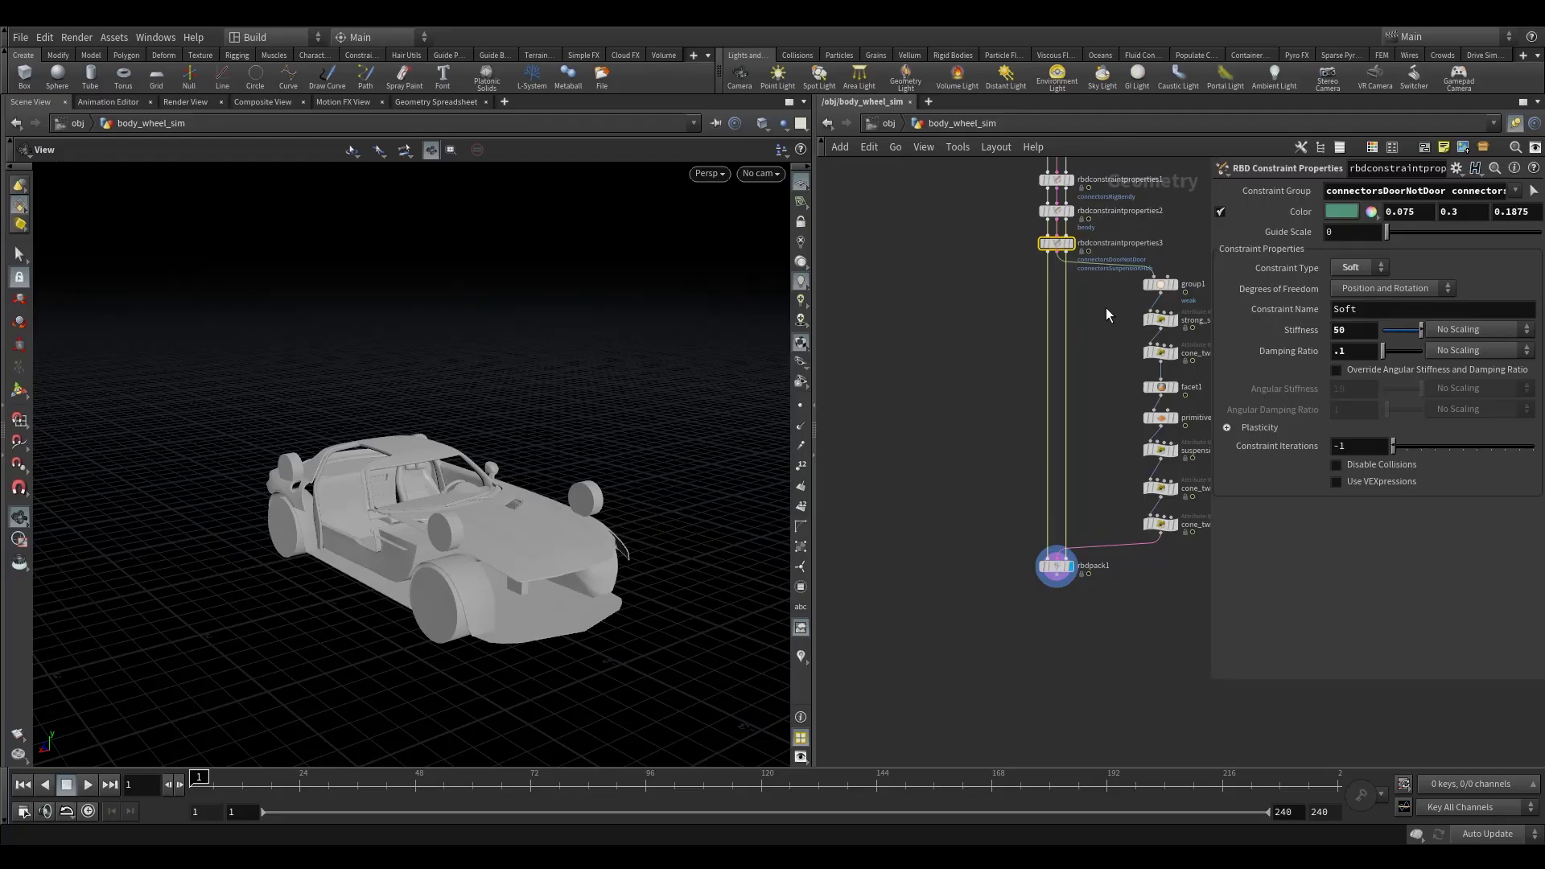
left_click_drag(1106, 307, 1186, 451)
left_click(995, 475)
left_click(1054, 566)
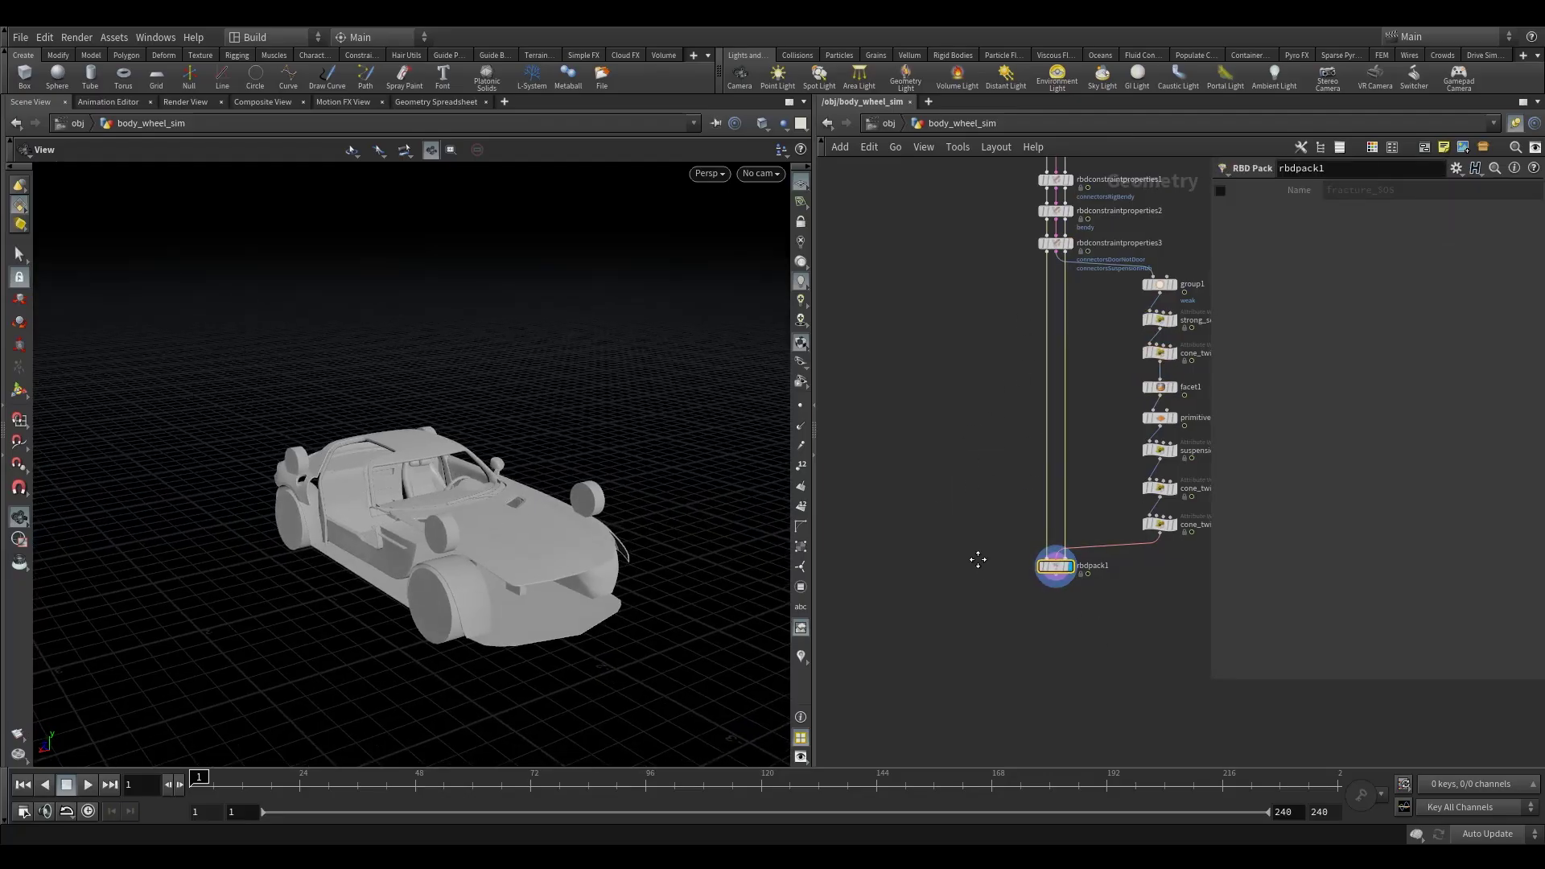
scroll(978, 567, "up", 3)
middle_click_drag(989, 626, 992, 478)
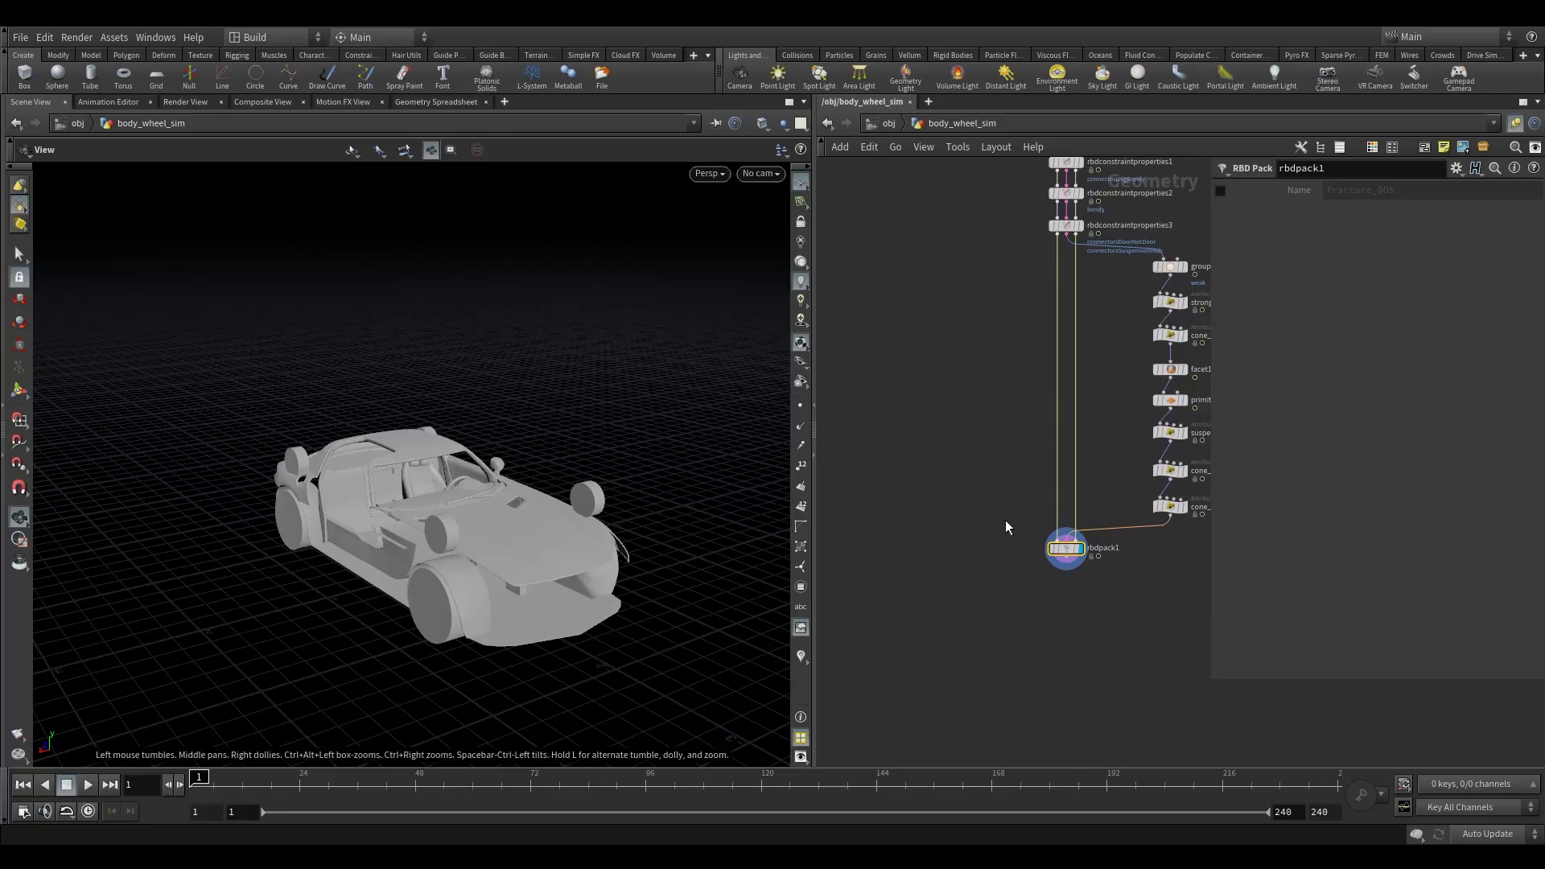
Step: Add an Object Merge node in the empty area beside the constraint chain
key("Tab")
type("om")
key("Return")
left_click(916, 436)
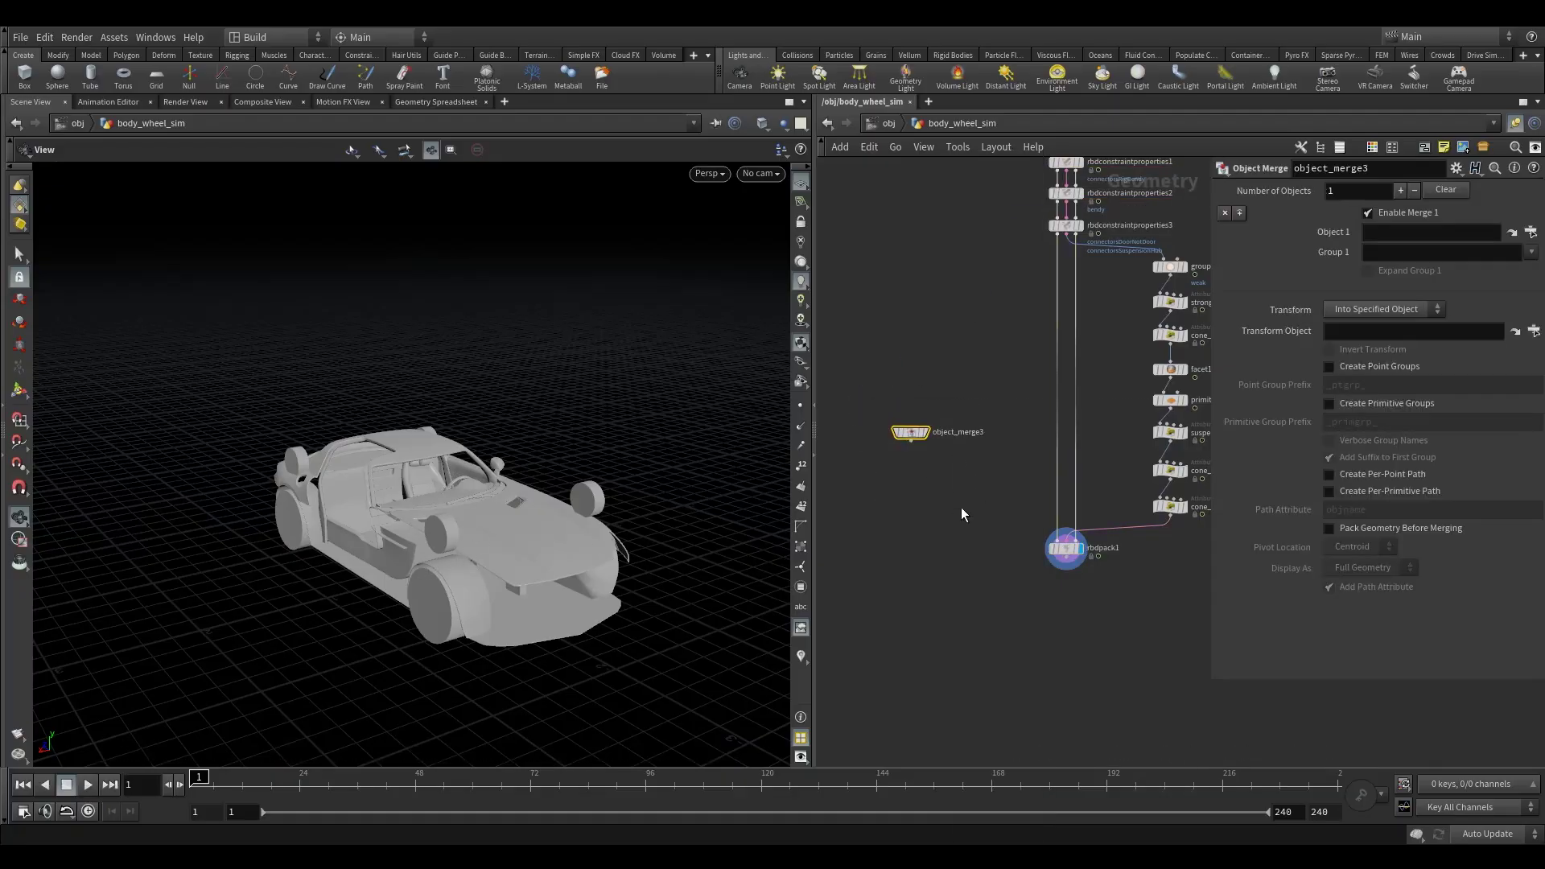
Step: Set the Object Merge's Object 1 to OUT_body_with_anim from body_fracture and display the node
left_click(1512, 232)
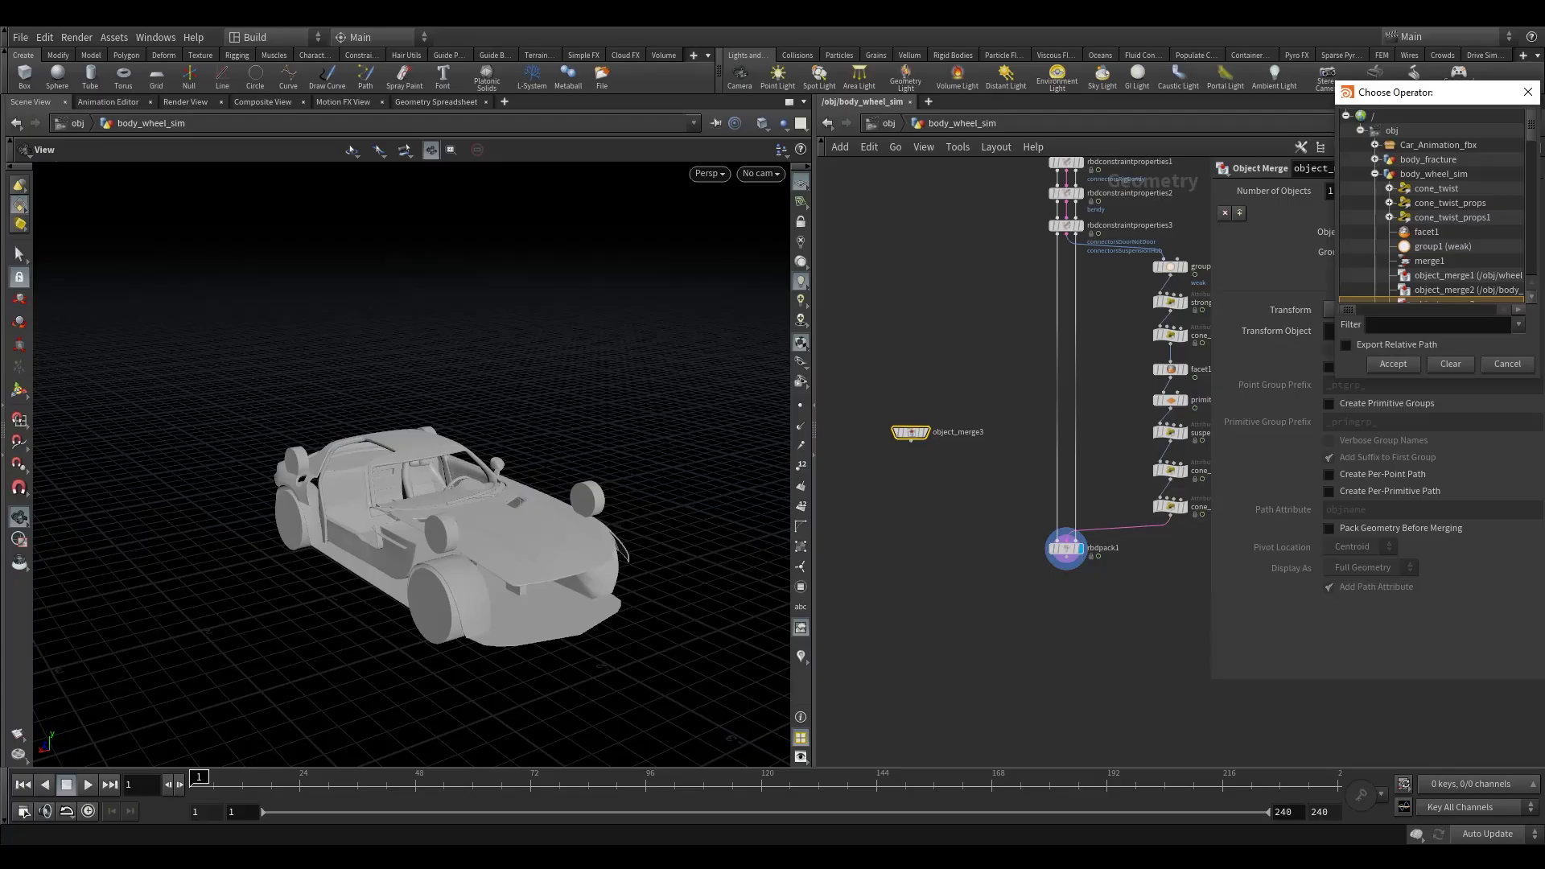
left_click(1376, 175)
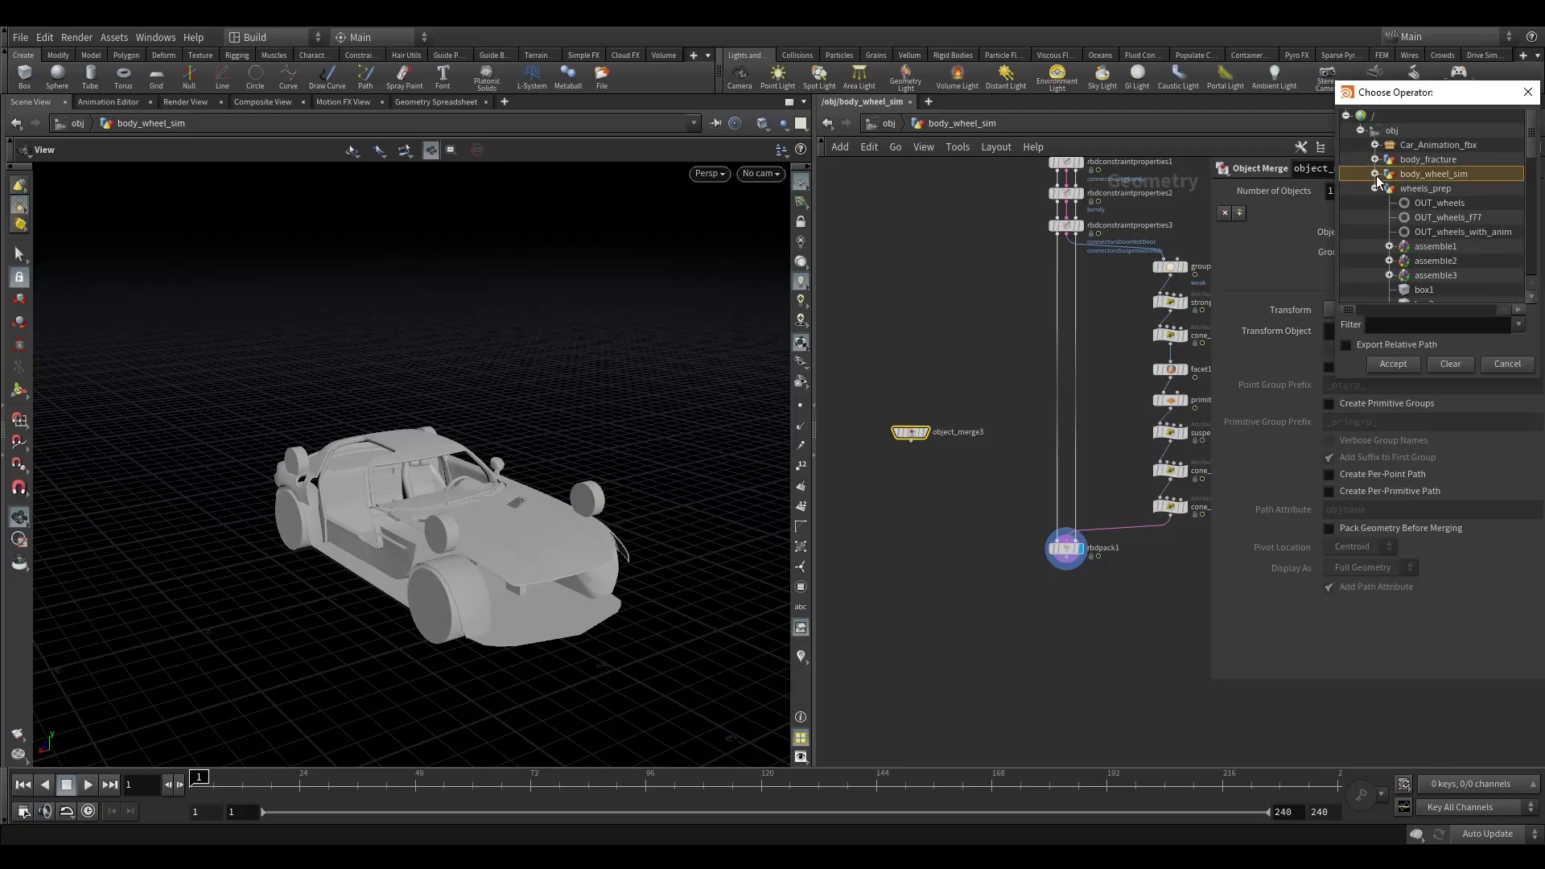
left_click(1375, 189)
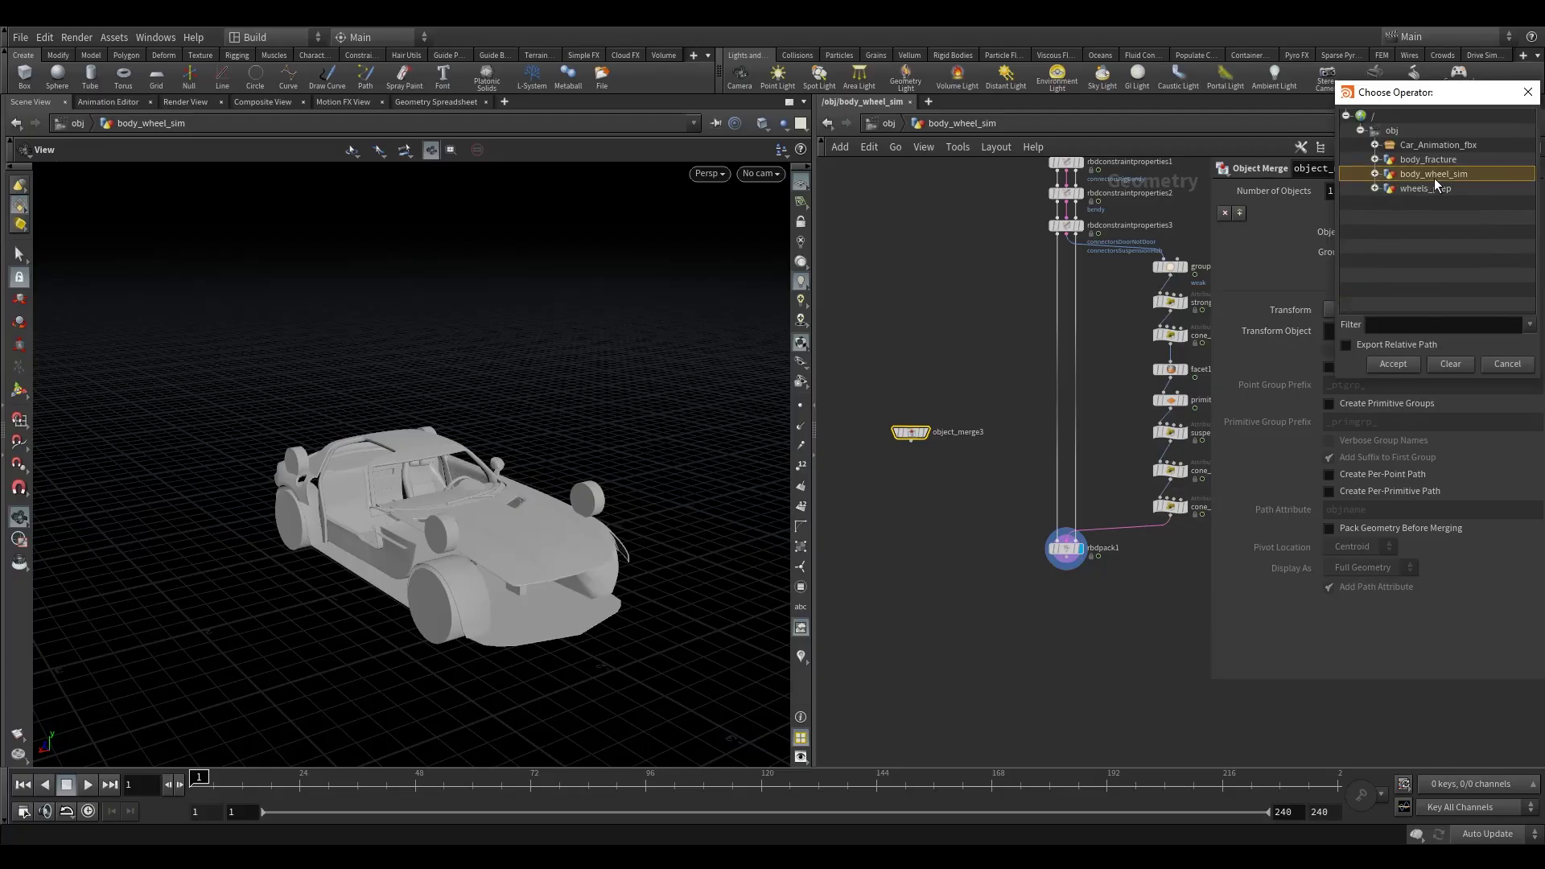
left_click(1428, 160)
left_click(1375, 159)
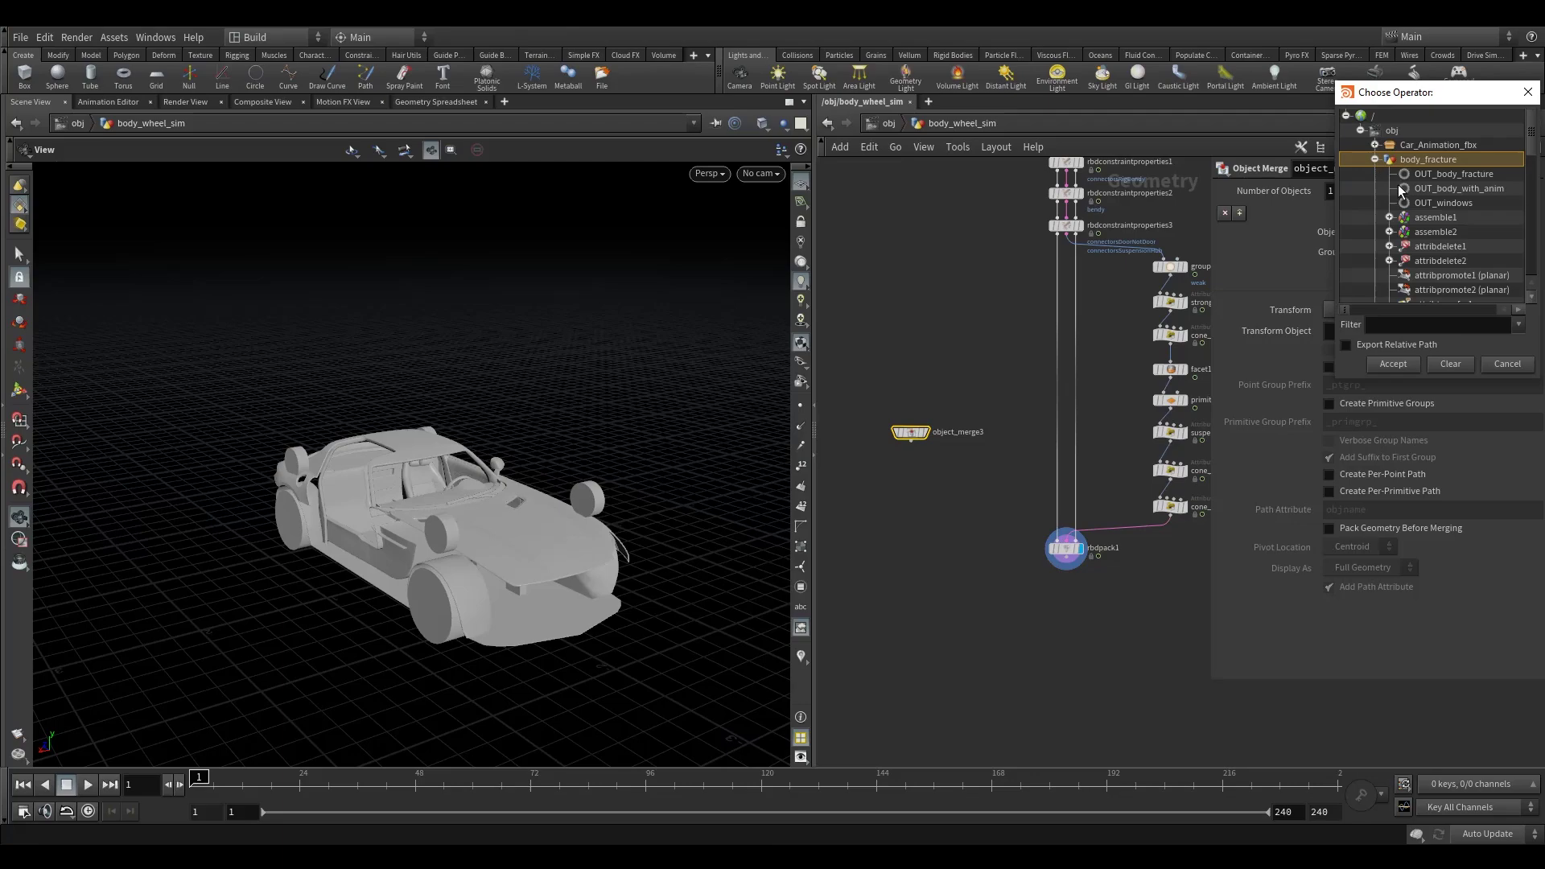
left_click(1451, 173)
left_click(1460, 188)
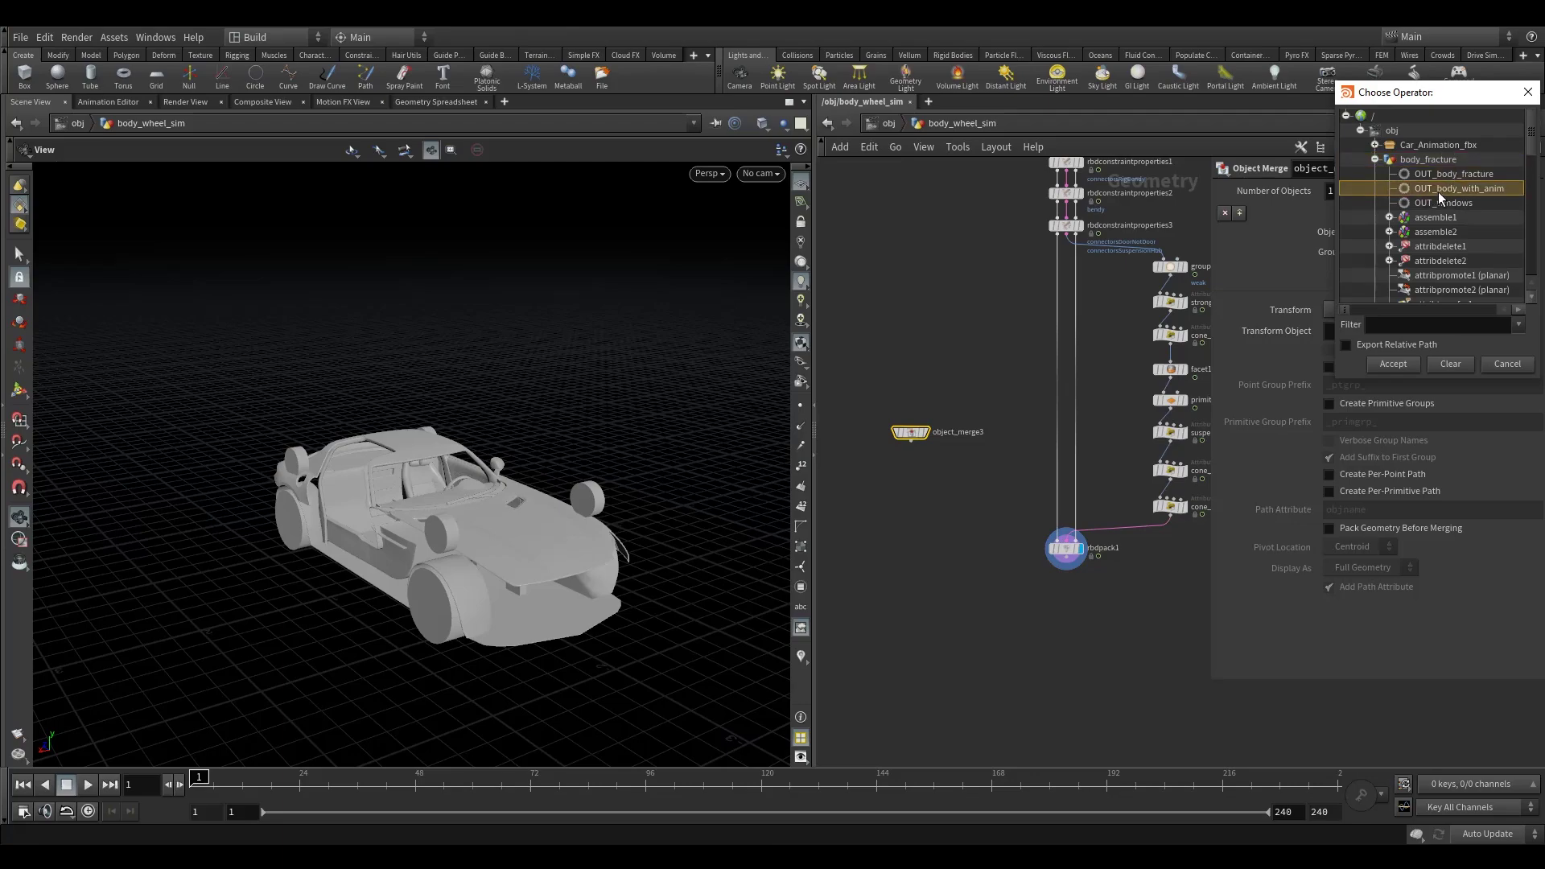
left_click(1393, 365)
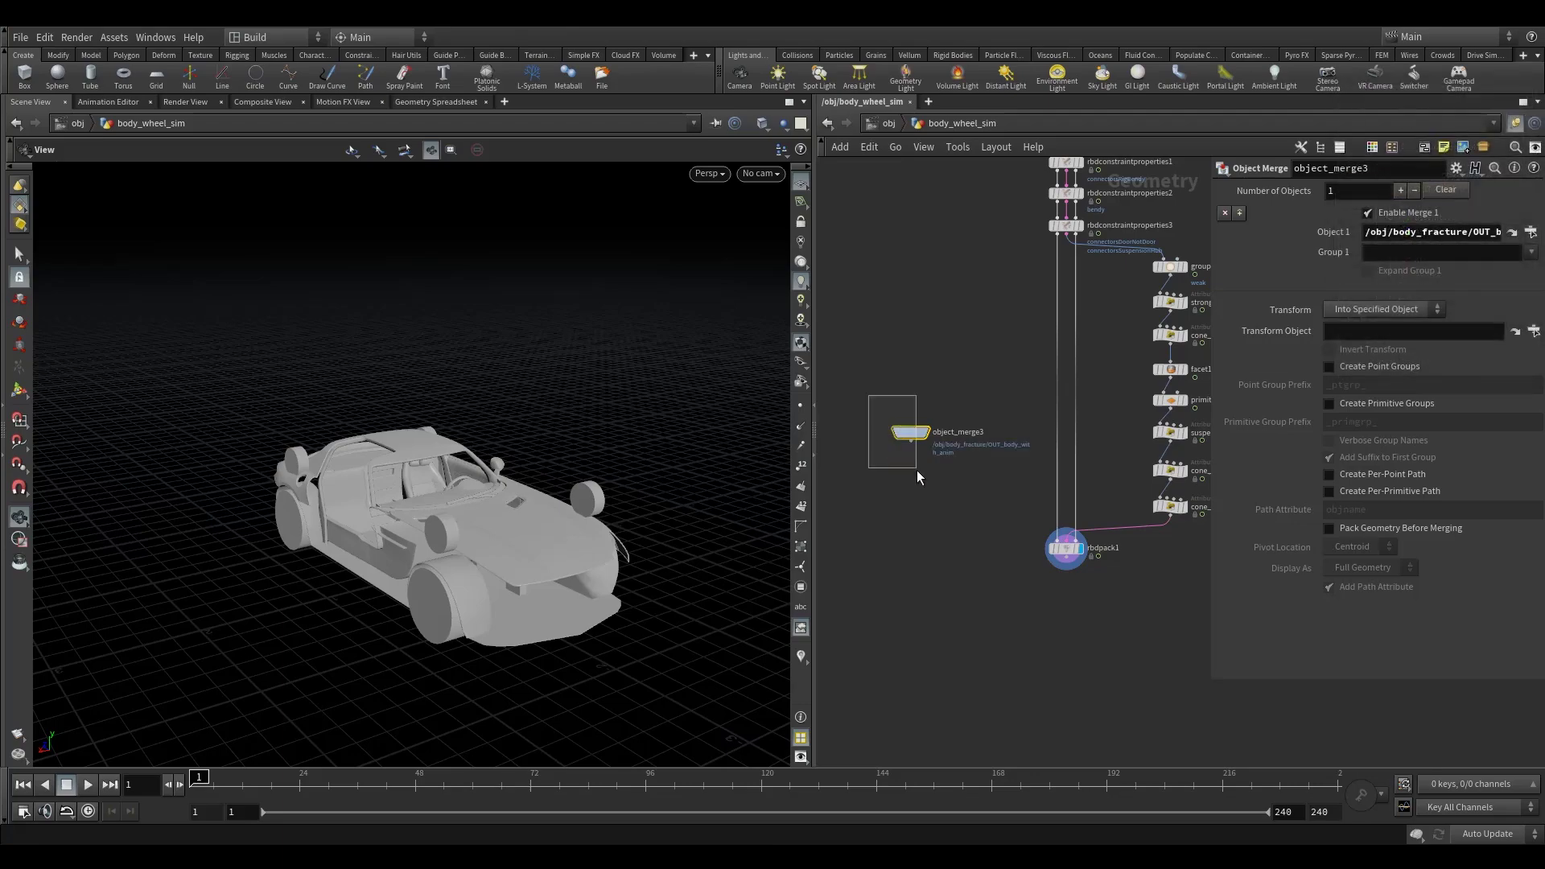
key("r")
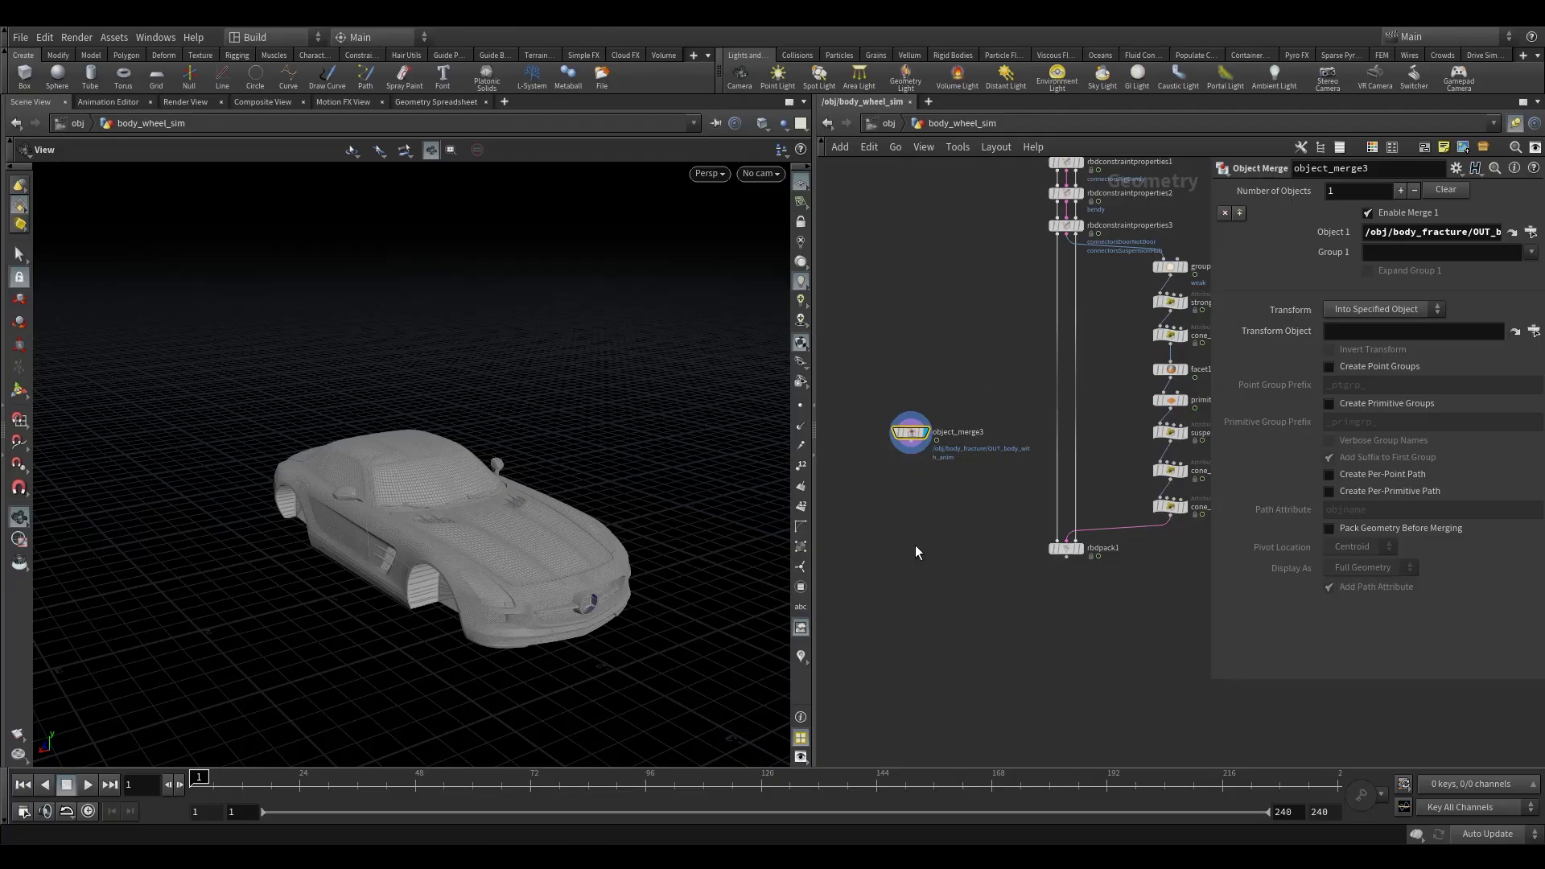
Step: Add a Trail node fed by object_merge3 and set its result type to Compute Velocity
key("Tab")
type("tri")
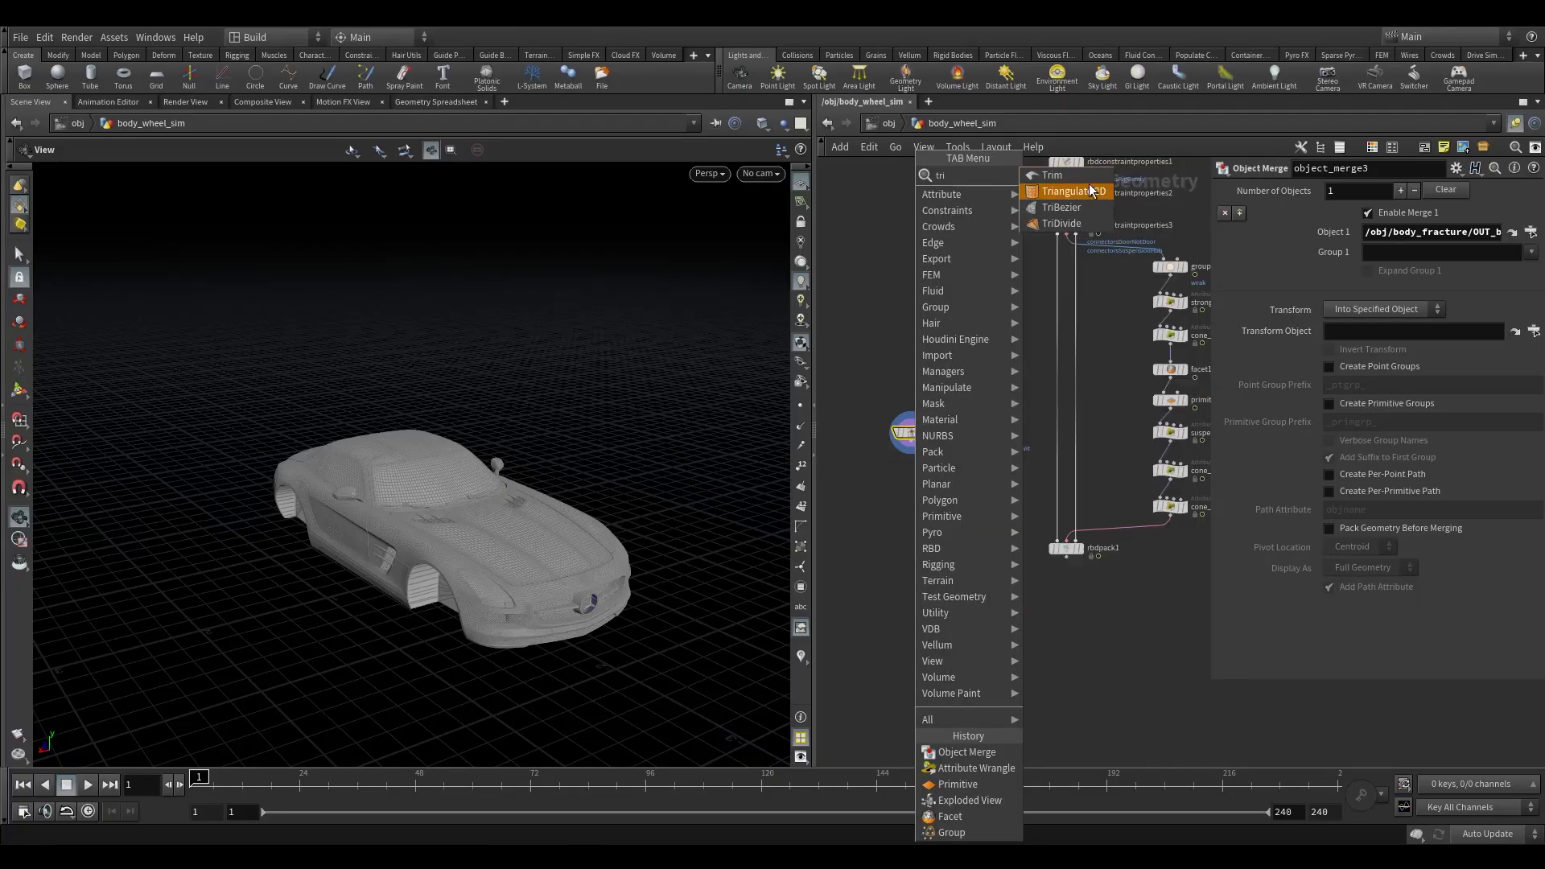
key("BackSpace")
type("a")
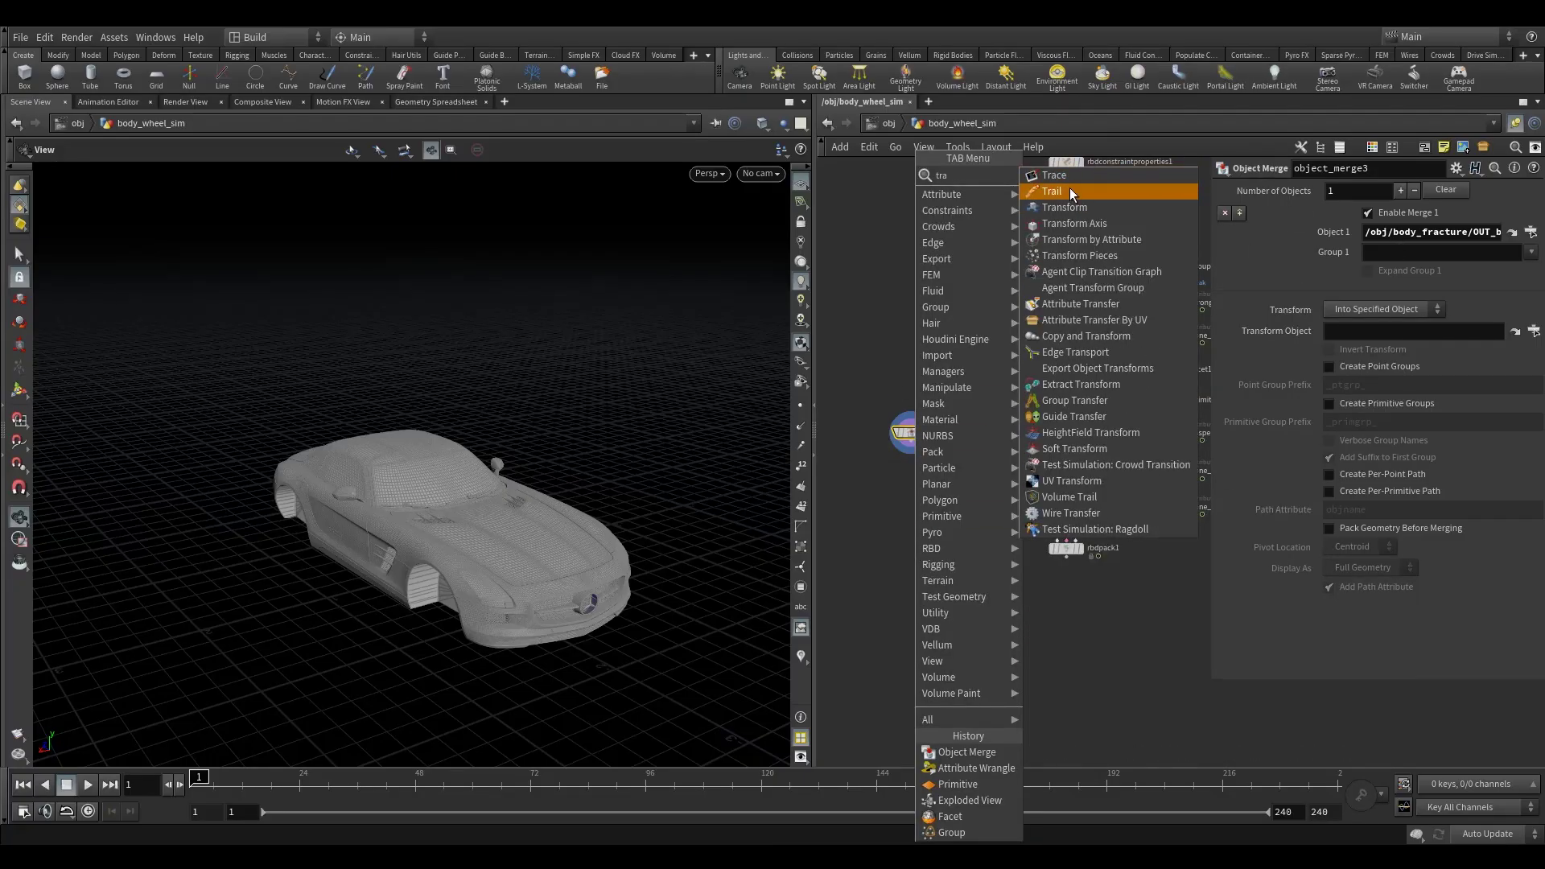
left_click(1069, 190)
left_click(910, 484)
left_click_drag(914, 435, 910, 487)
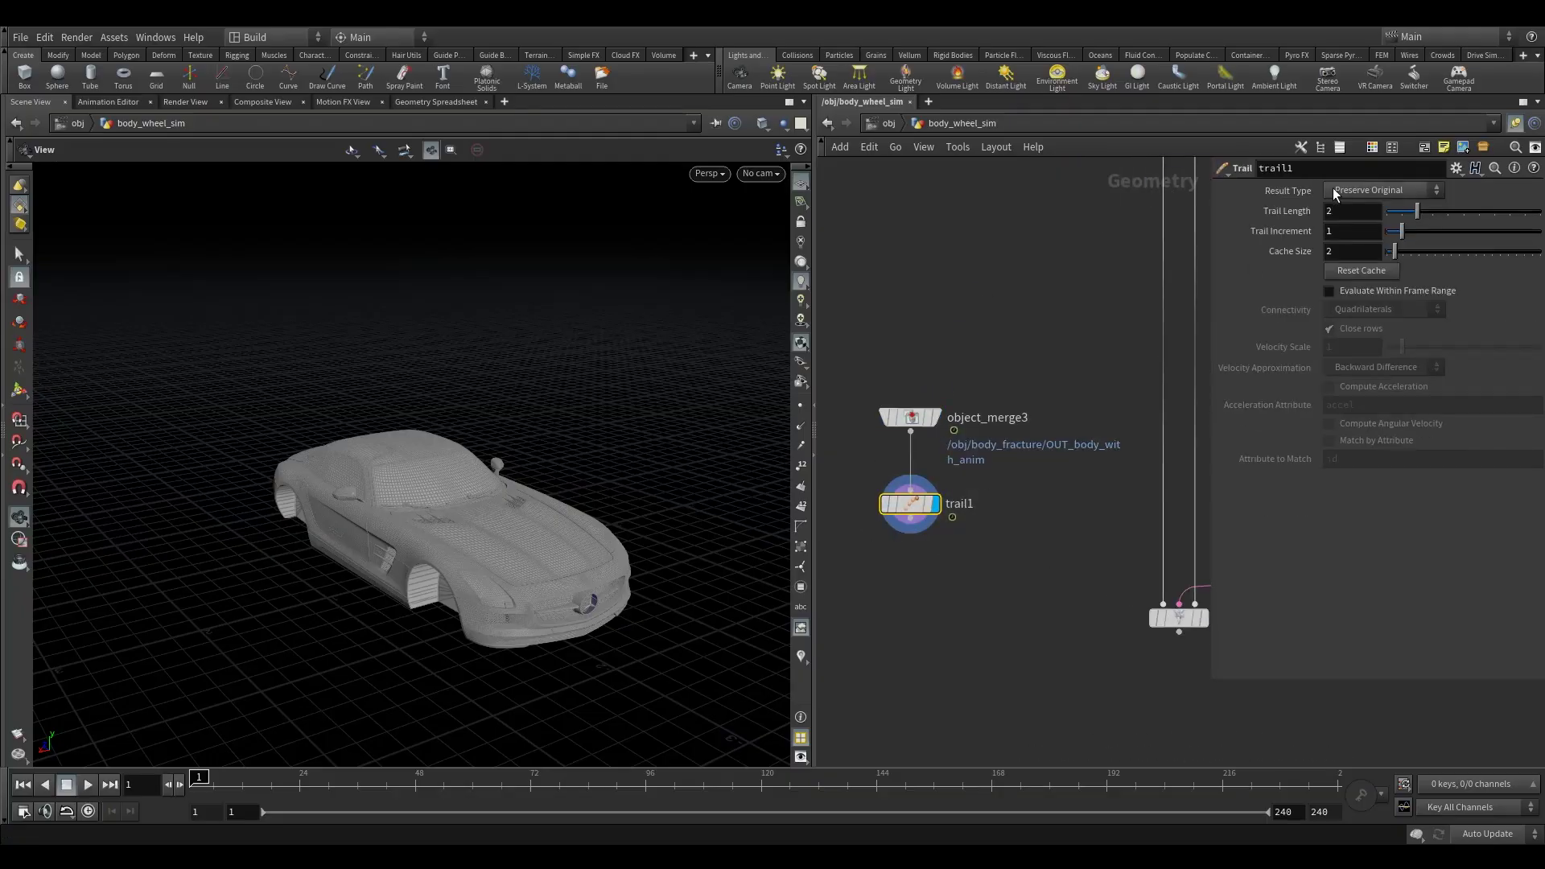
left_click(1365, 188)
left_click(1391, 249)
Step: Play the animation to frame 15 with point trails displayed to check the car body's velocity
left_click_drag(530, 522, 542, 507)
middle_click_drag(541, 507, 519, 428)
left_click(88, 784)
left_click_drag(435, 383, 392, 567)
key("f")
left_click(800, 446)
left_click(179, 784)
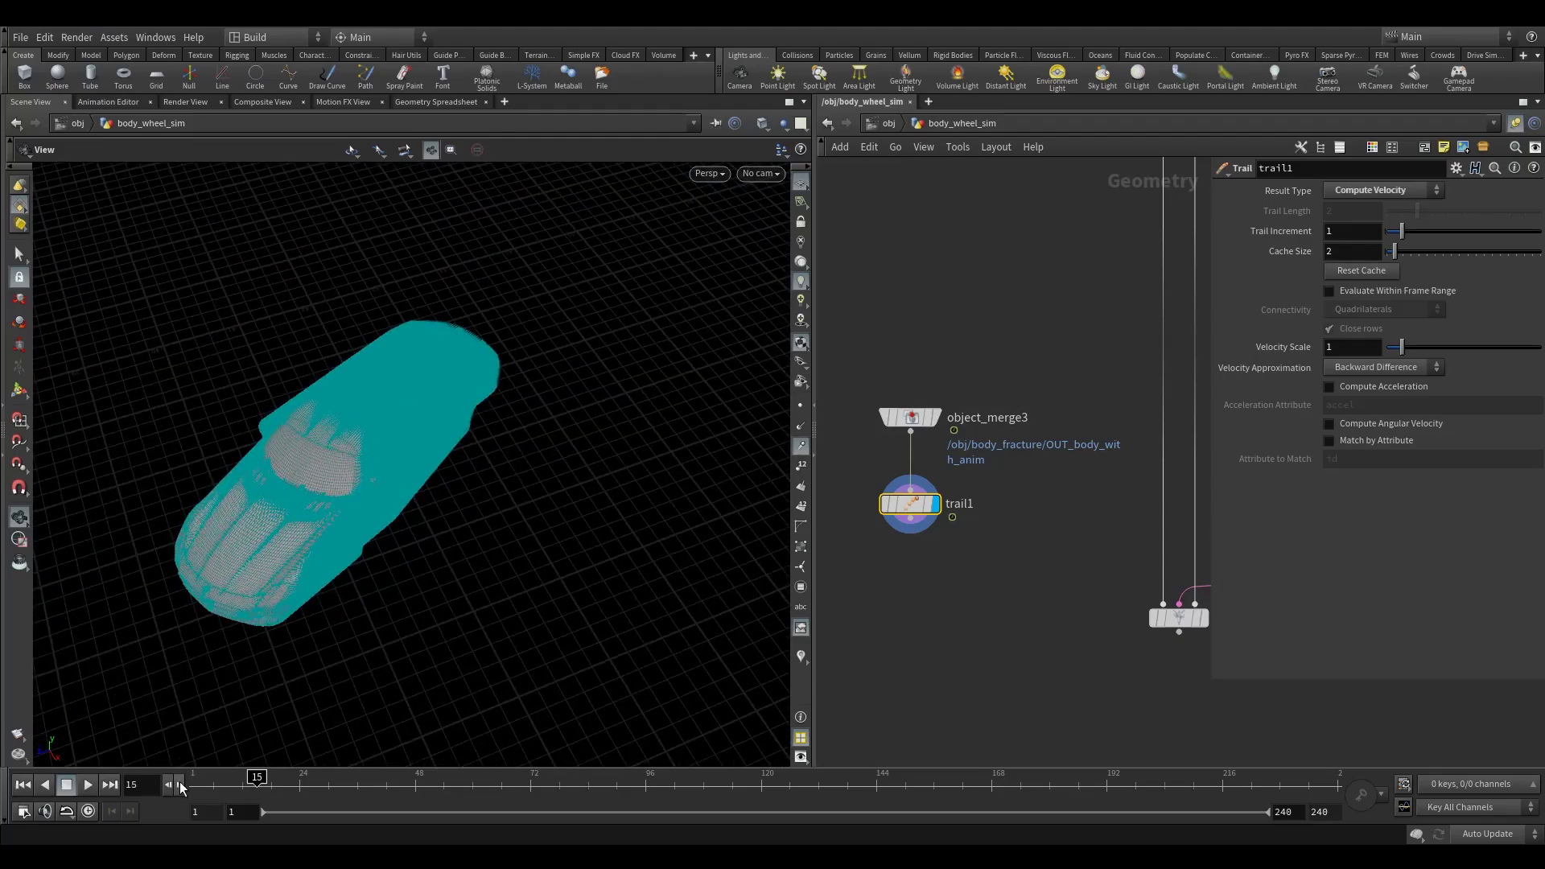
Step: Toggle the bypass of trail1 on and off to compare, hide the point trails and view the car body closely
mouse_move(897, 504)
left_click(879, 475)
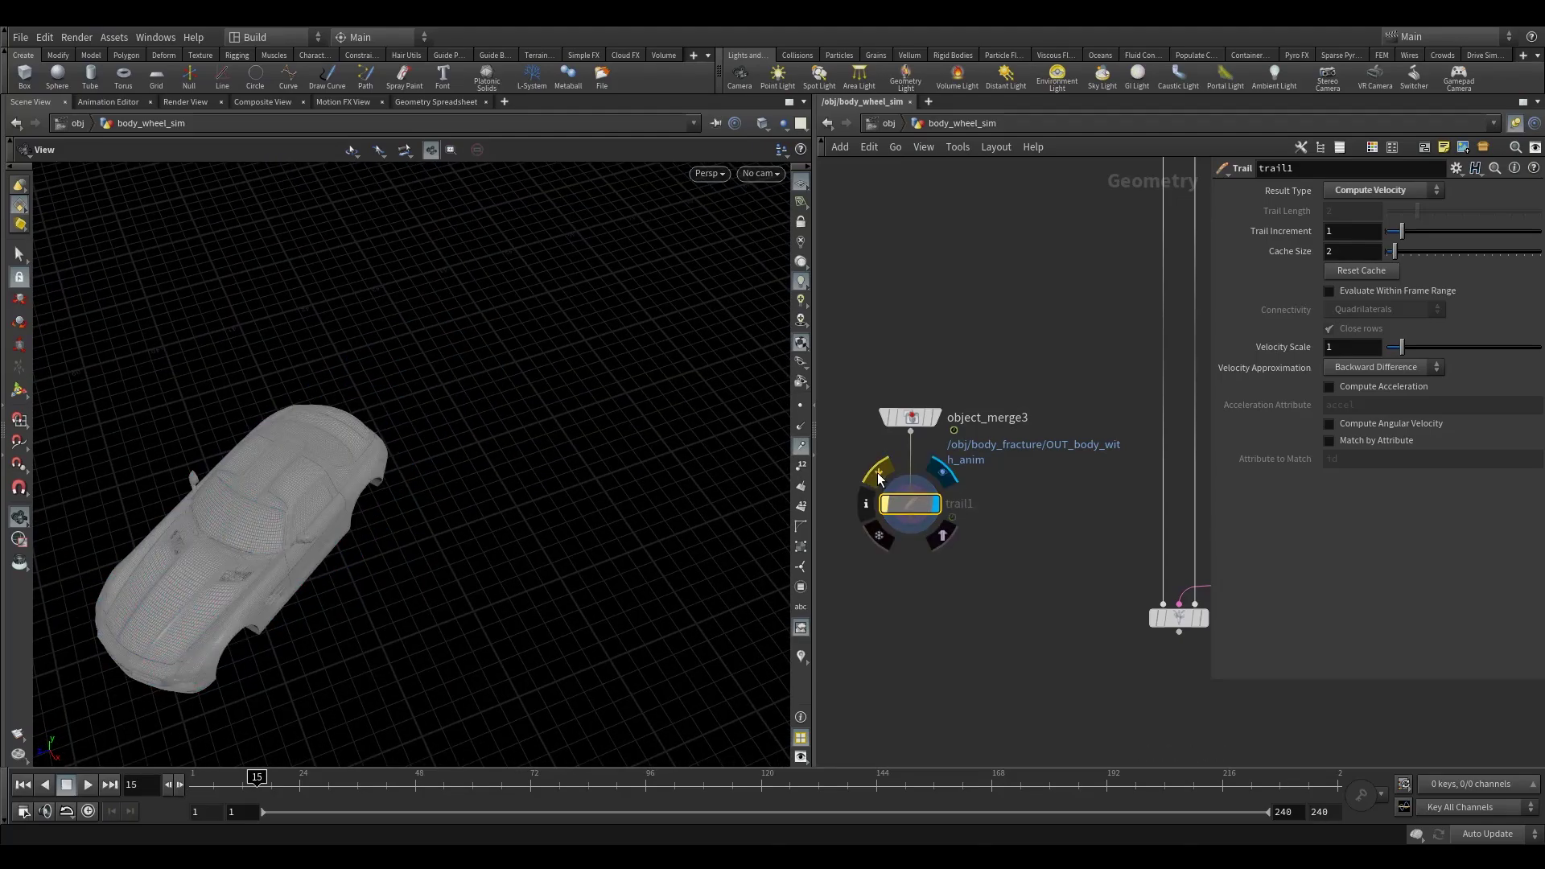
left_click(879, 477)
left_click(799, 448)
middle_click_drag(450, 431, 547, 338)
right_click_drag(548, 338, 566, 362)
left_click_drag(566, 362, 421, 375)
right_click_drag(421, 375, 351, 451)
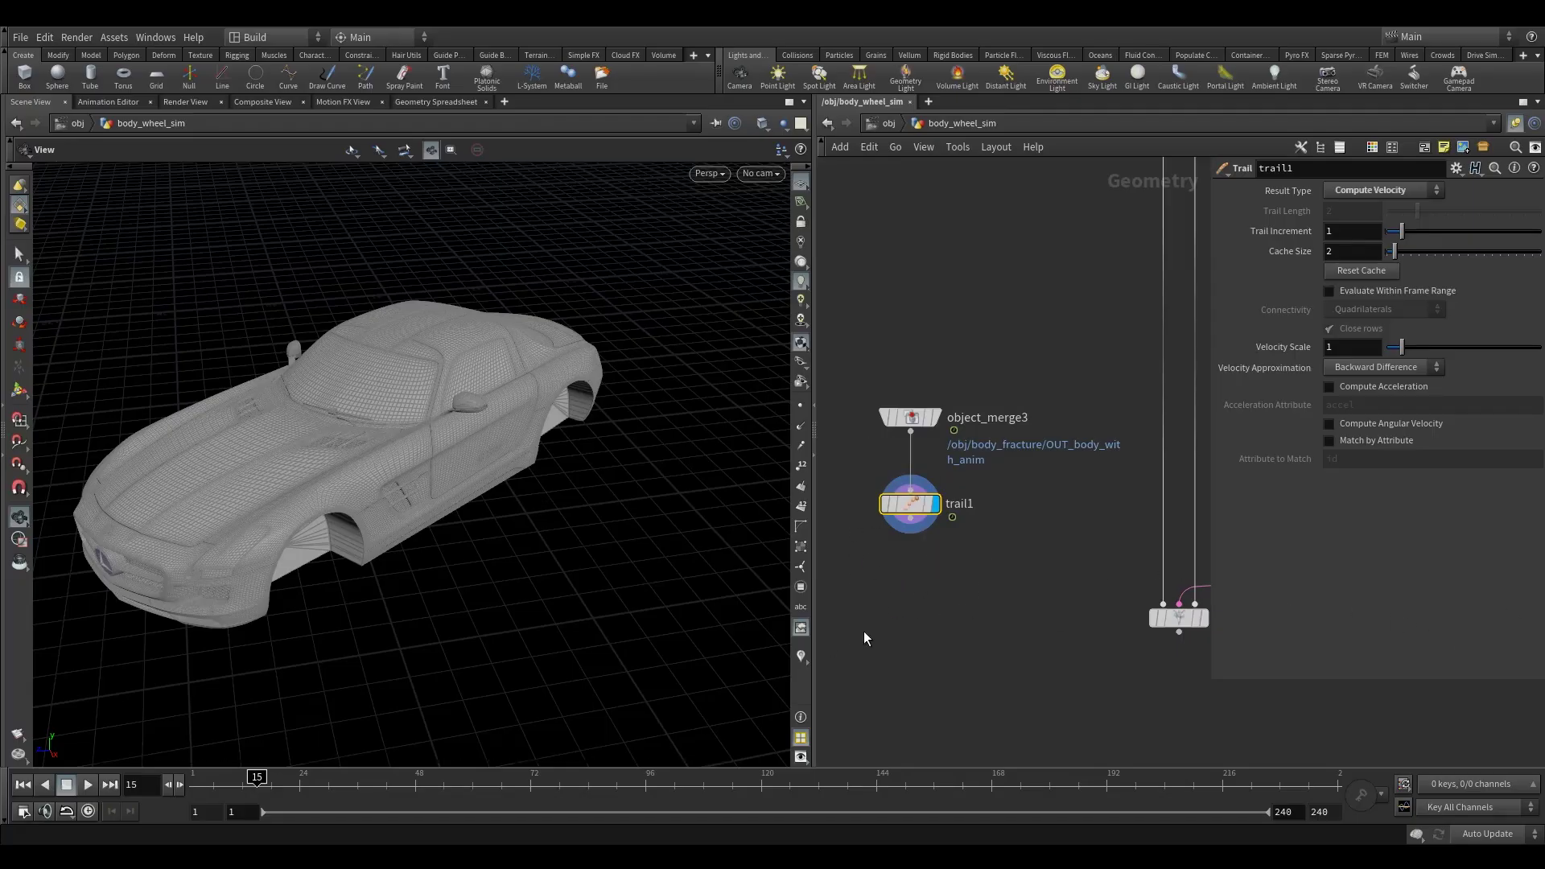
Step: Add a Point Deform node with rbdpack1 wired into its first input and trail1 into its third
middle_click_drag(938, 624, 960, 524)
scroll(966, 531, "down", 3)
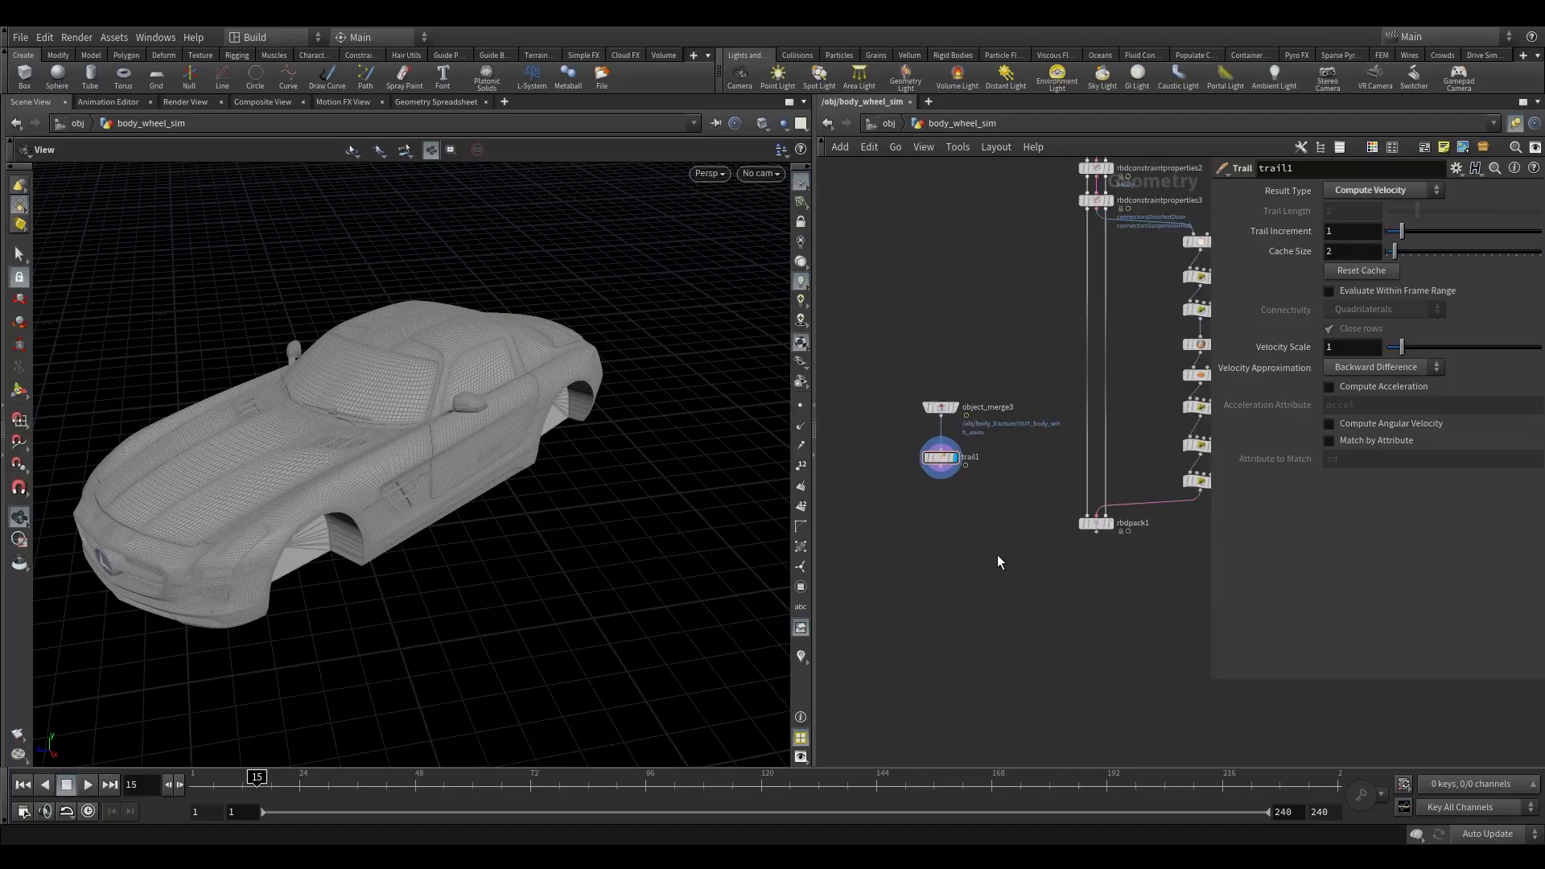
key("Tab")
type("point")
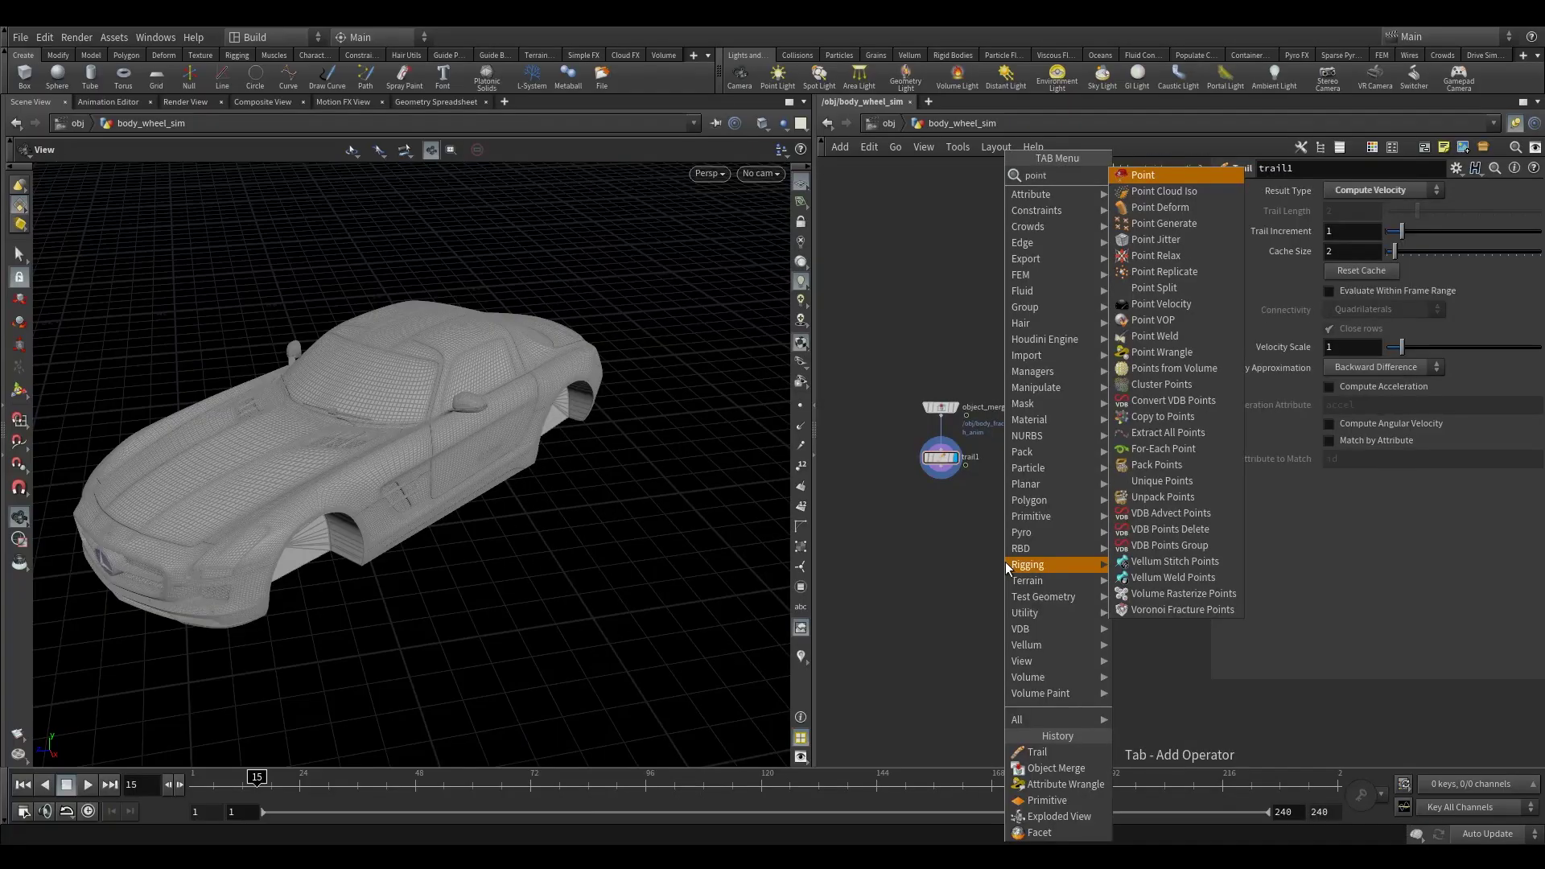
left_click(1190, 204)
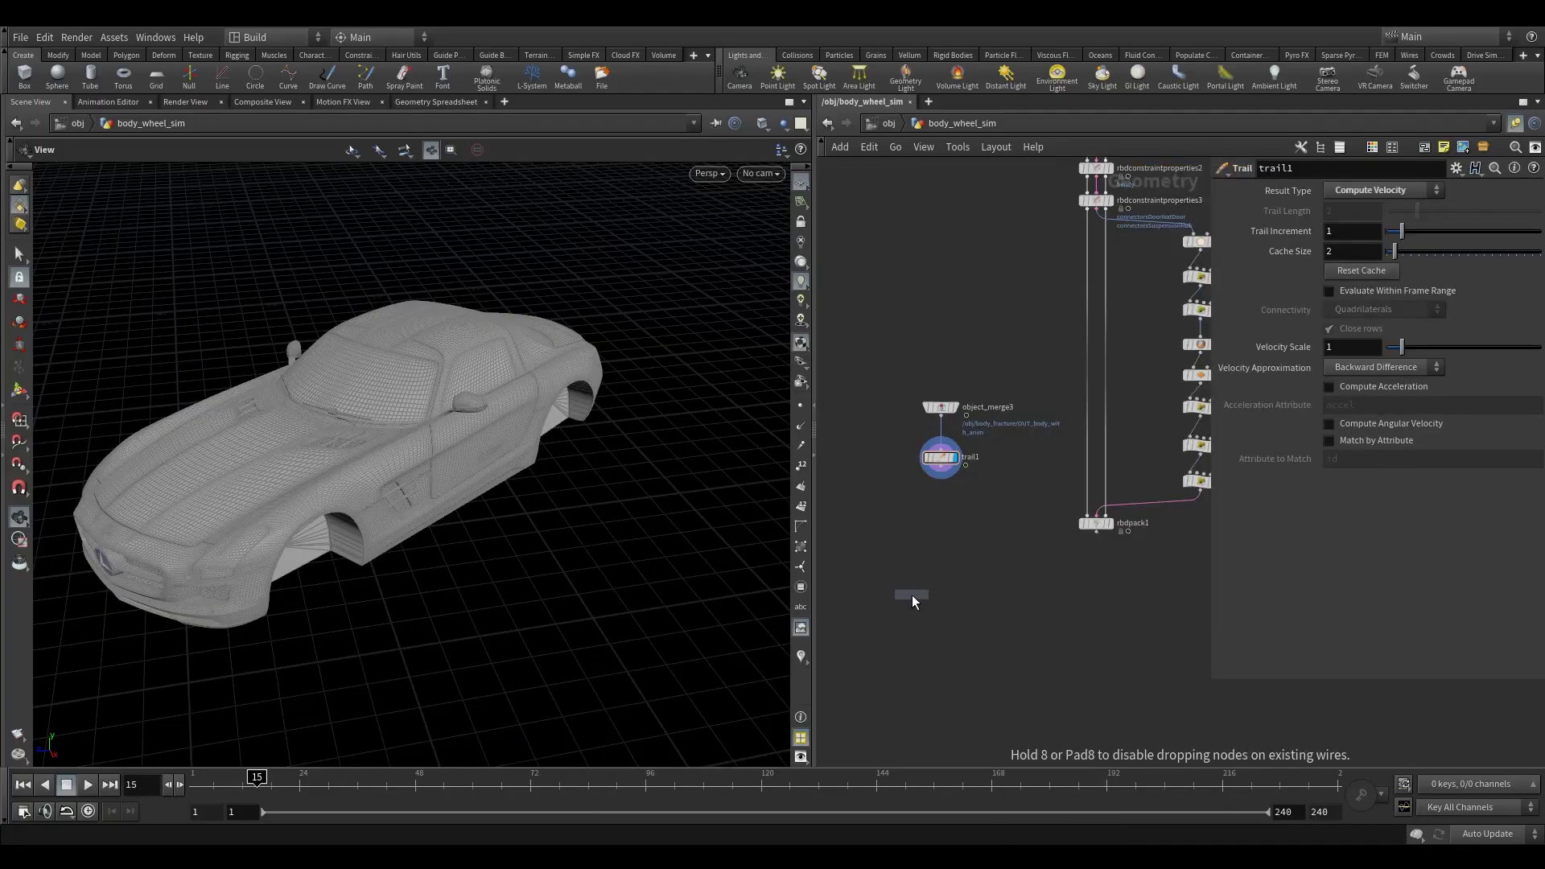
left_click(940, 614)
left_click_drag(1096, 532, 927, 597)
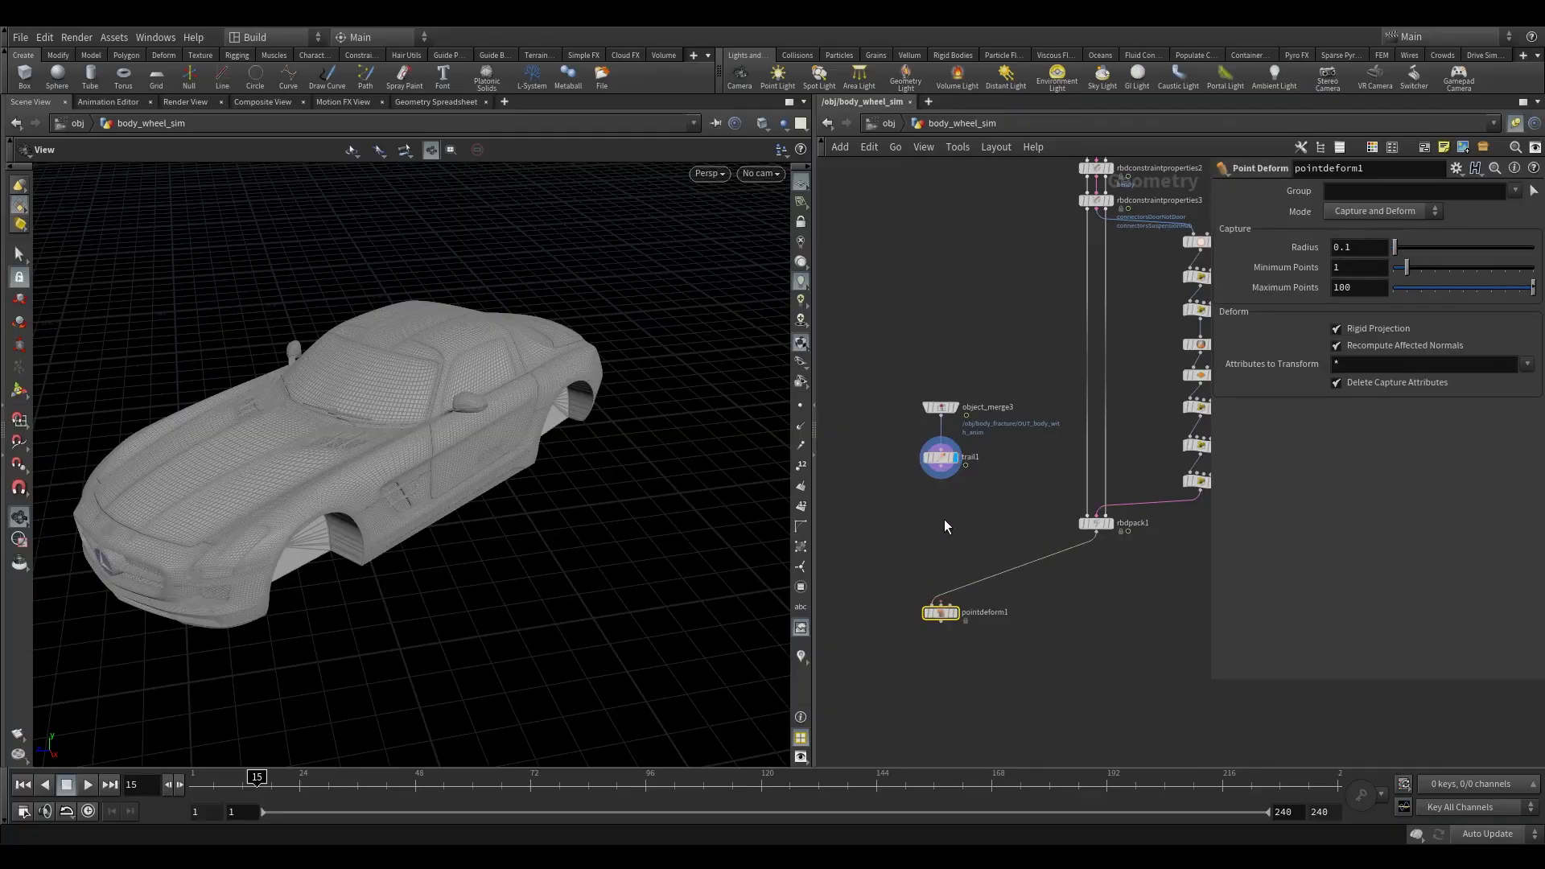
left_click_drag(943, 478, 959, 592)
key("Tab")
type("time")
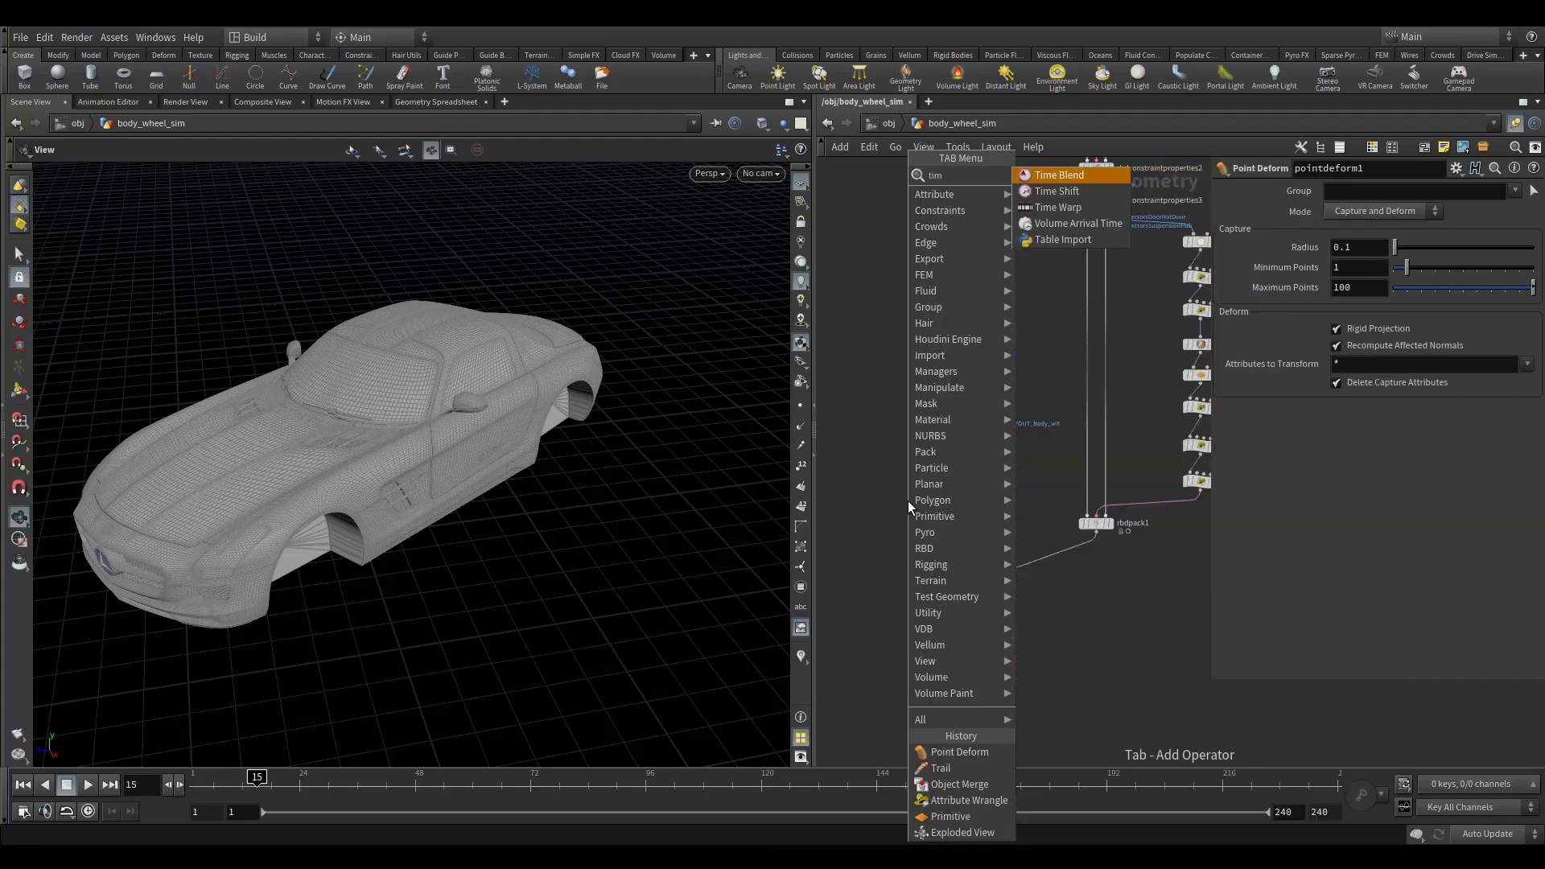
left_click(1059, 178)
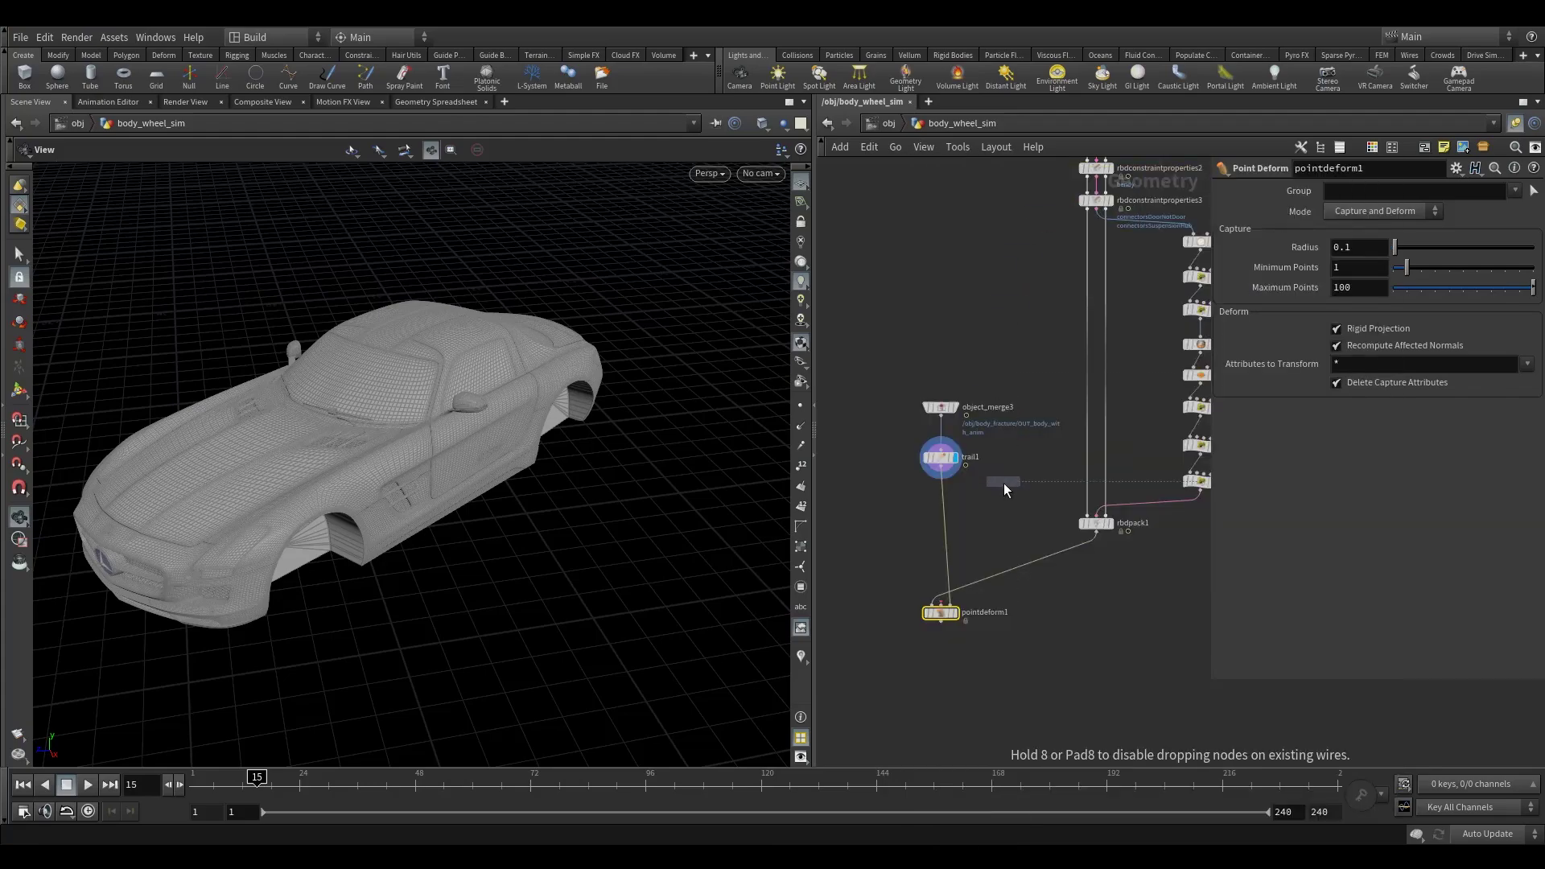
left_click(1003, 483)
key("Delete")
key("Tab")
type("time")
key("Escape")
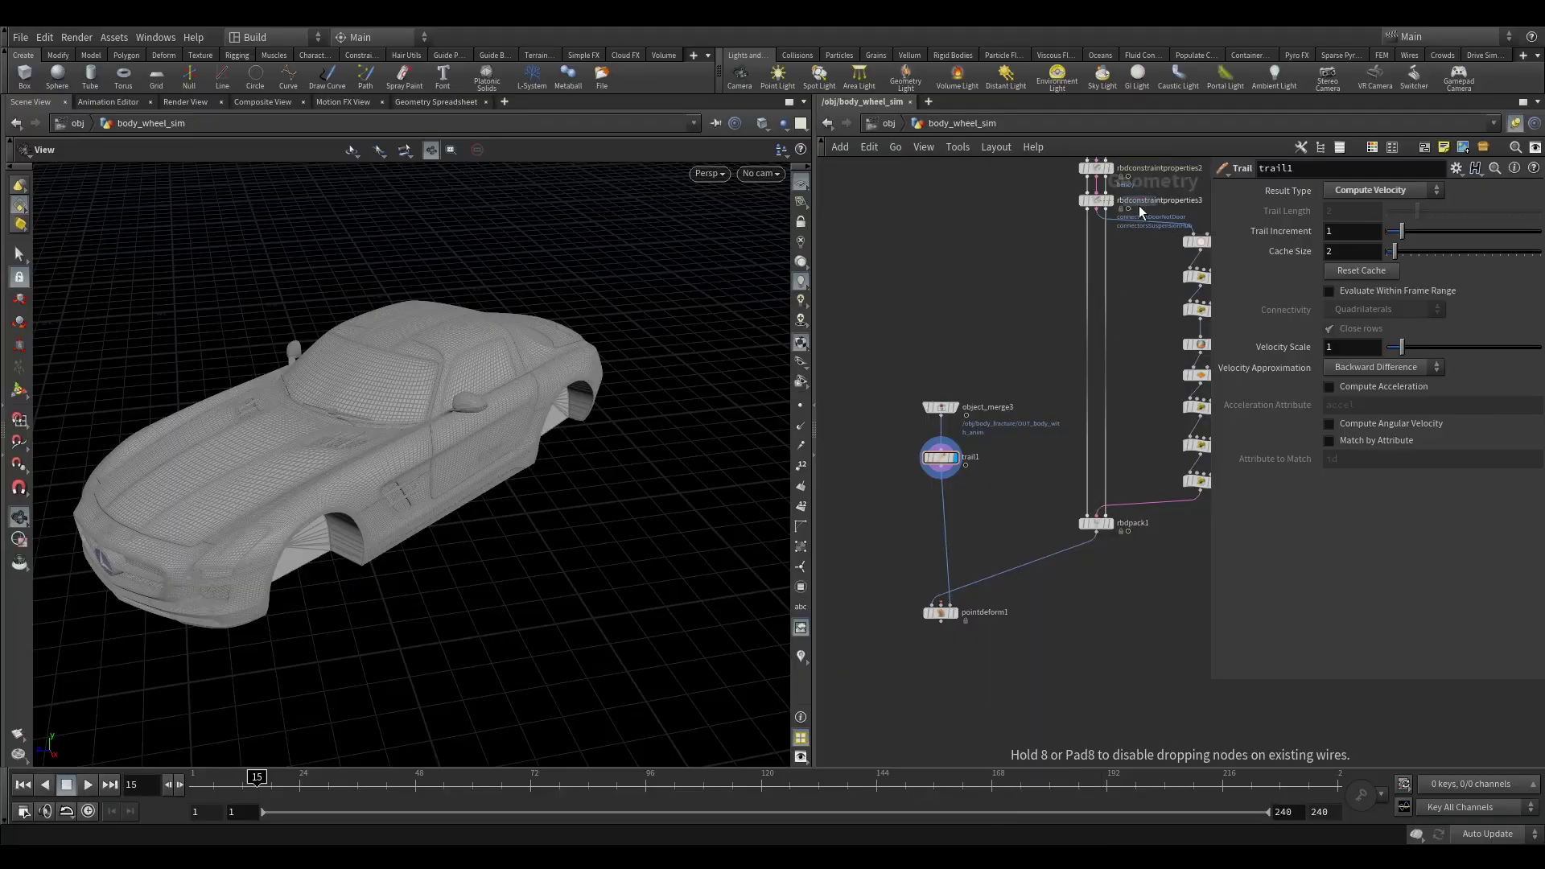
left_click(1045, 455)
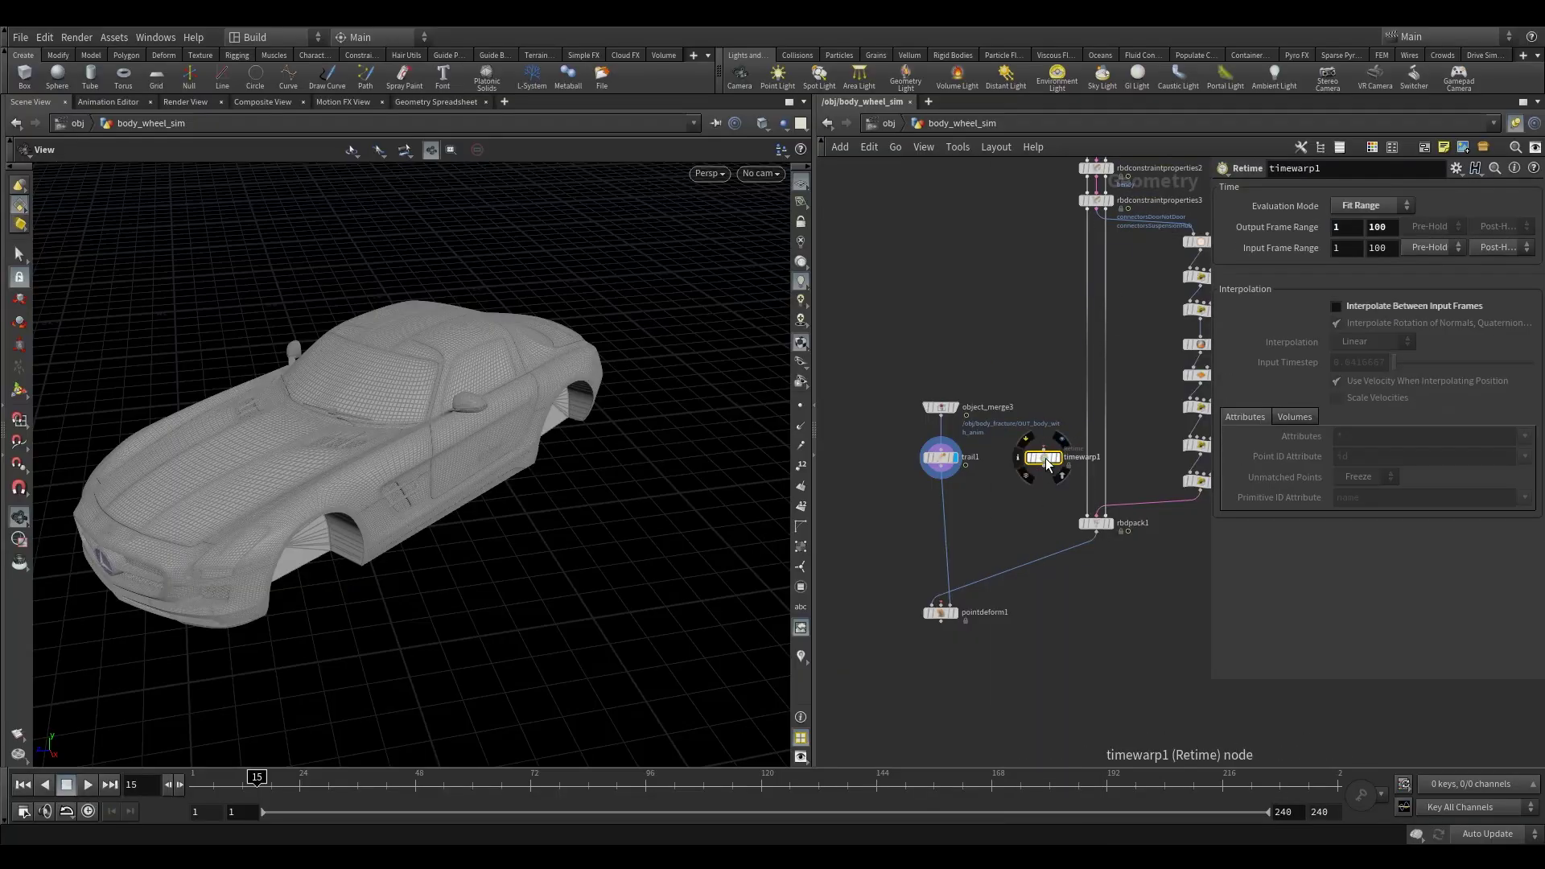
key("Delete")
Step: Add a Time Shift node and wire it between trail1 and the third input of pointdeform1
key("Tab")
type("tim")
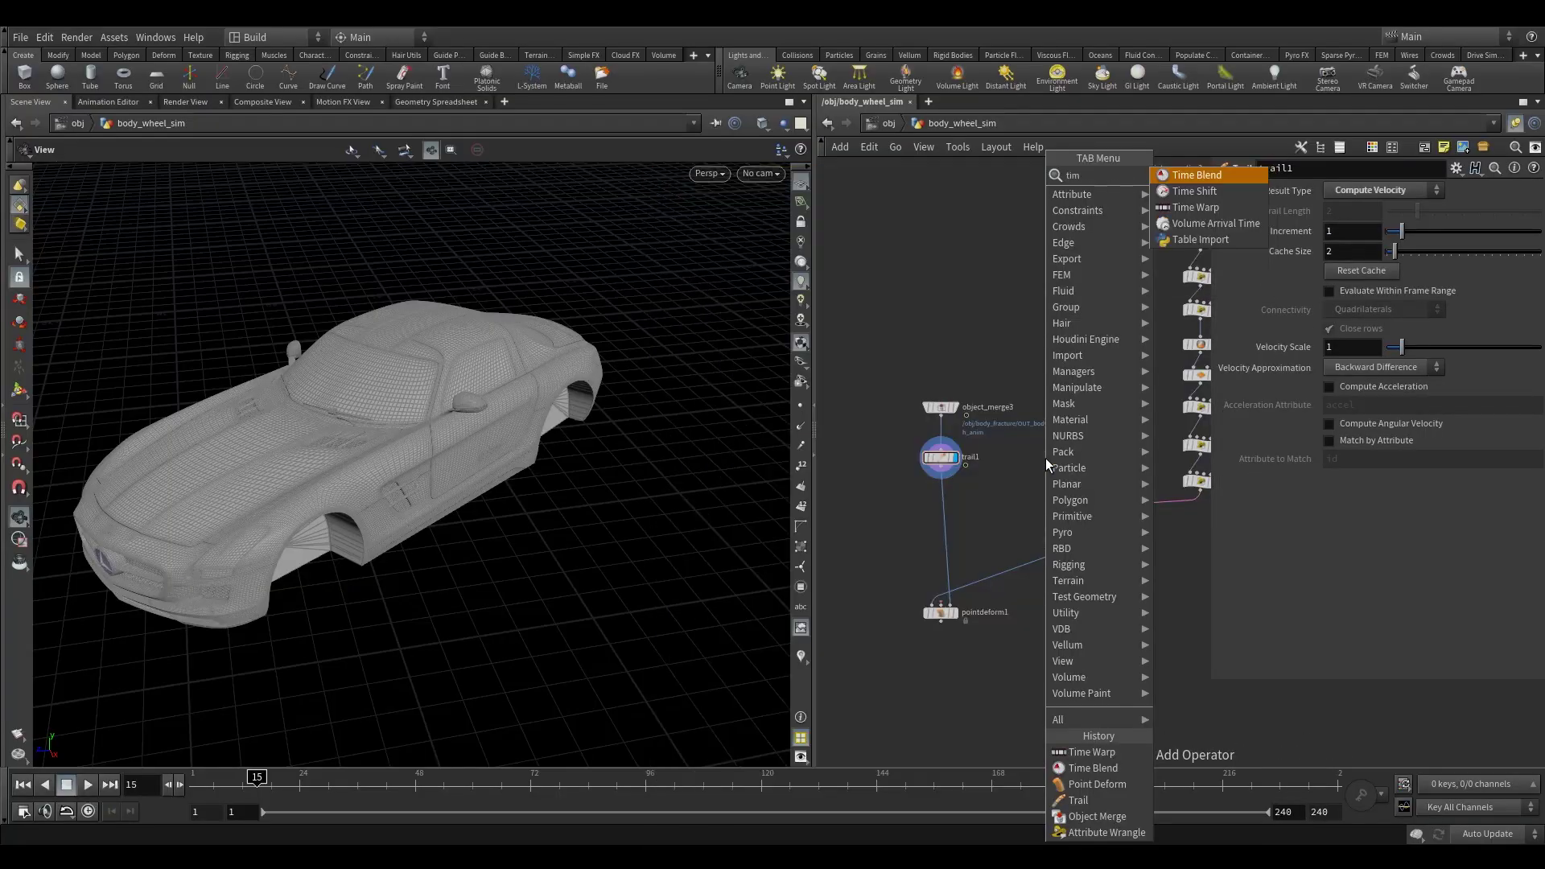
key("Down")
key("Return")
left_click(993, 505)
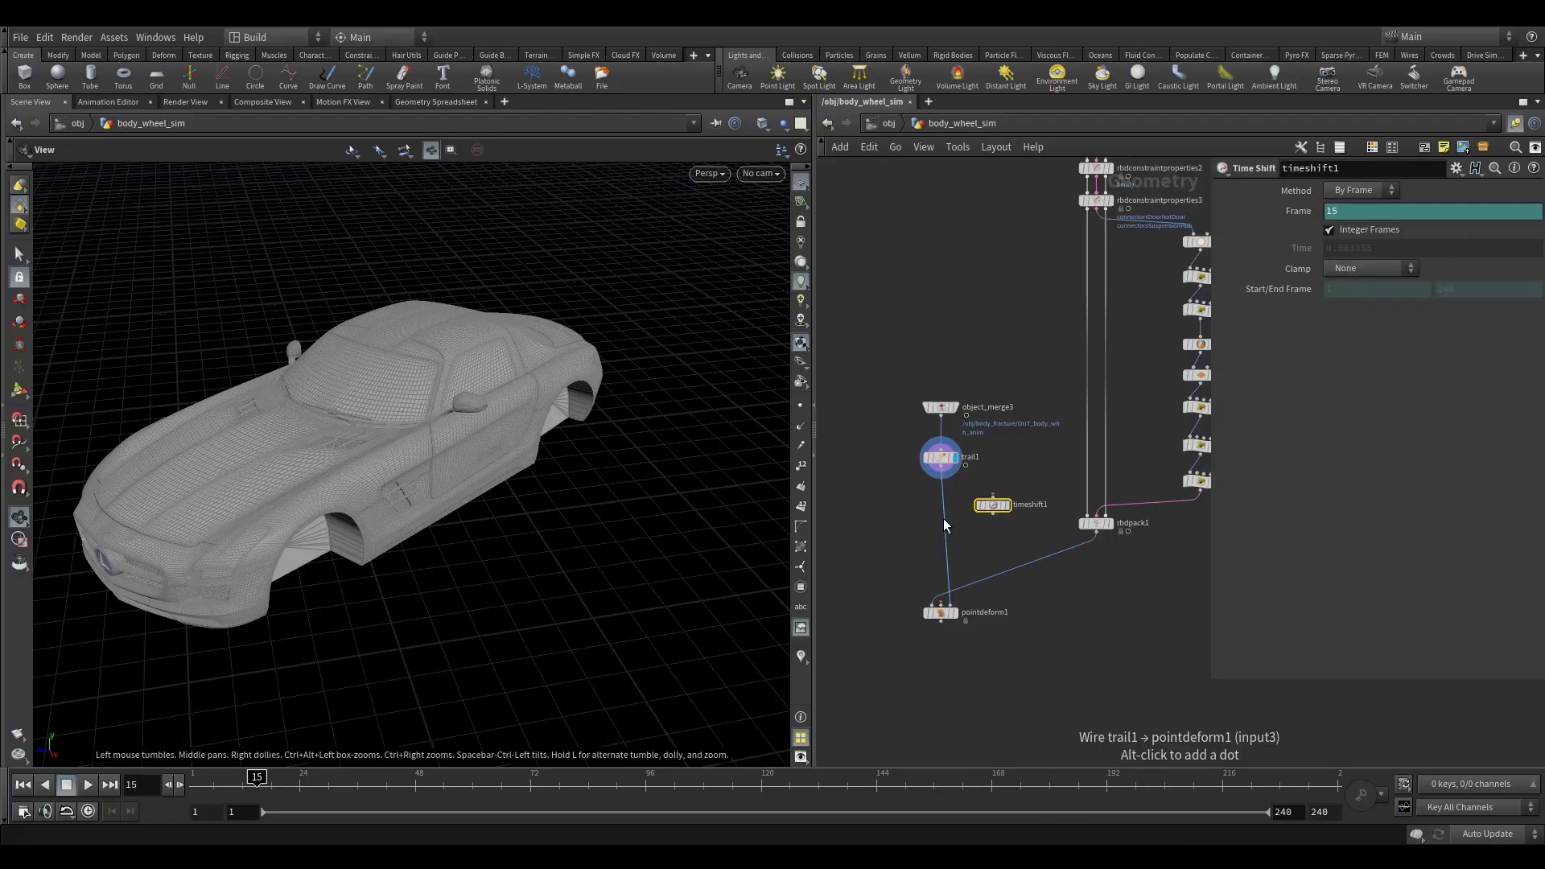
left_click(945, 518)
left_click(993, 499)
left_click_drag(996, 507, 956, 602)
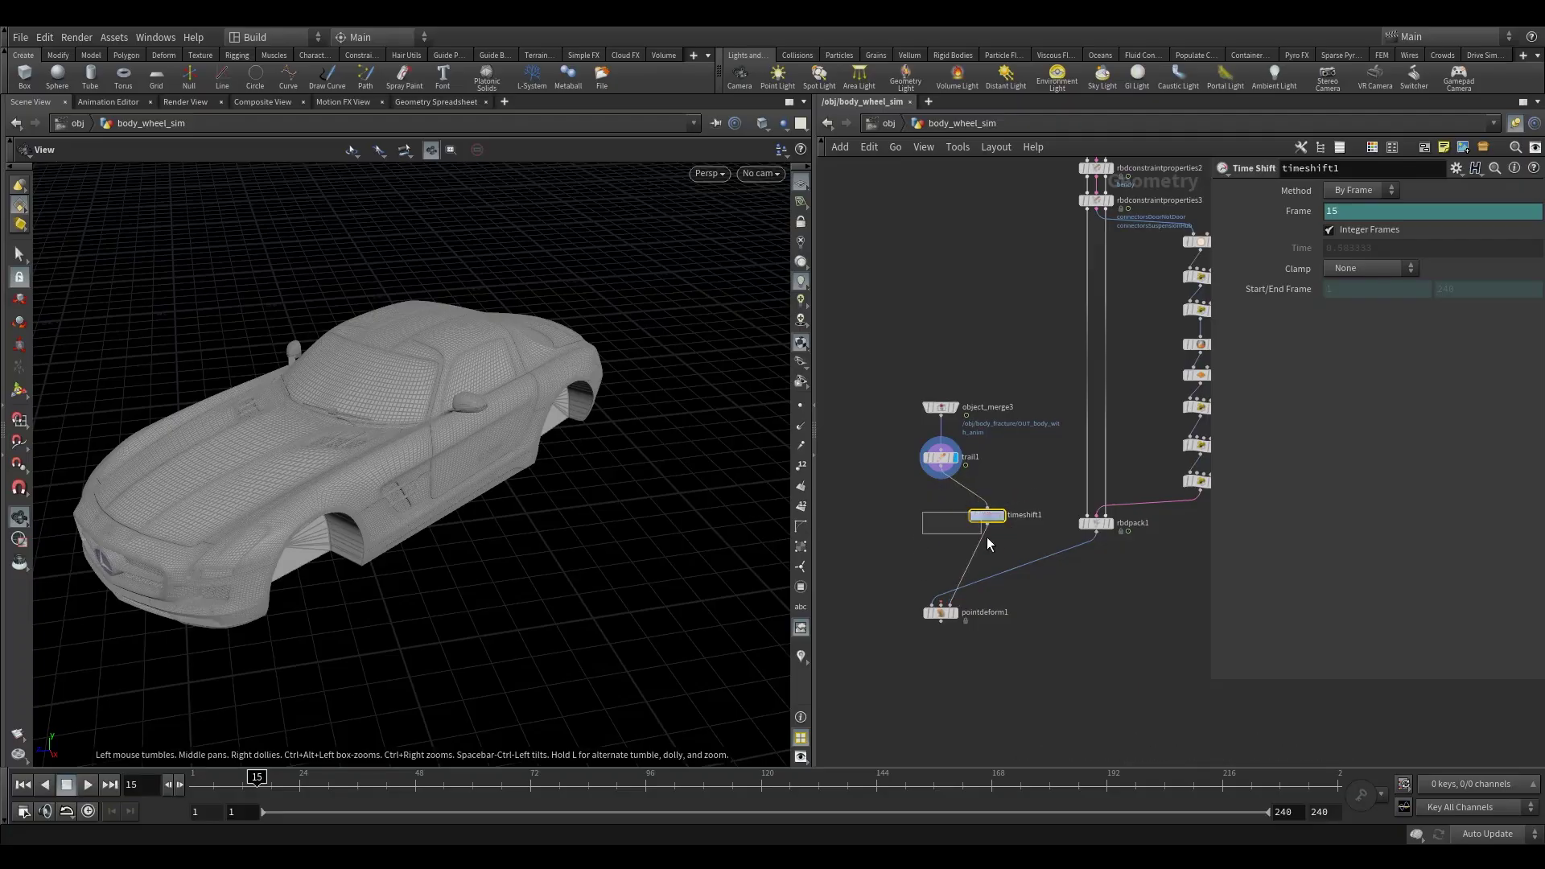
Step: Delete the channel on timeshift1's Frame parameter and set the frame to 77
right_click(1327, 212)
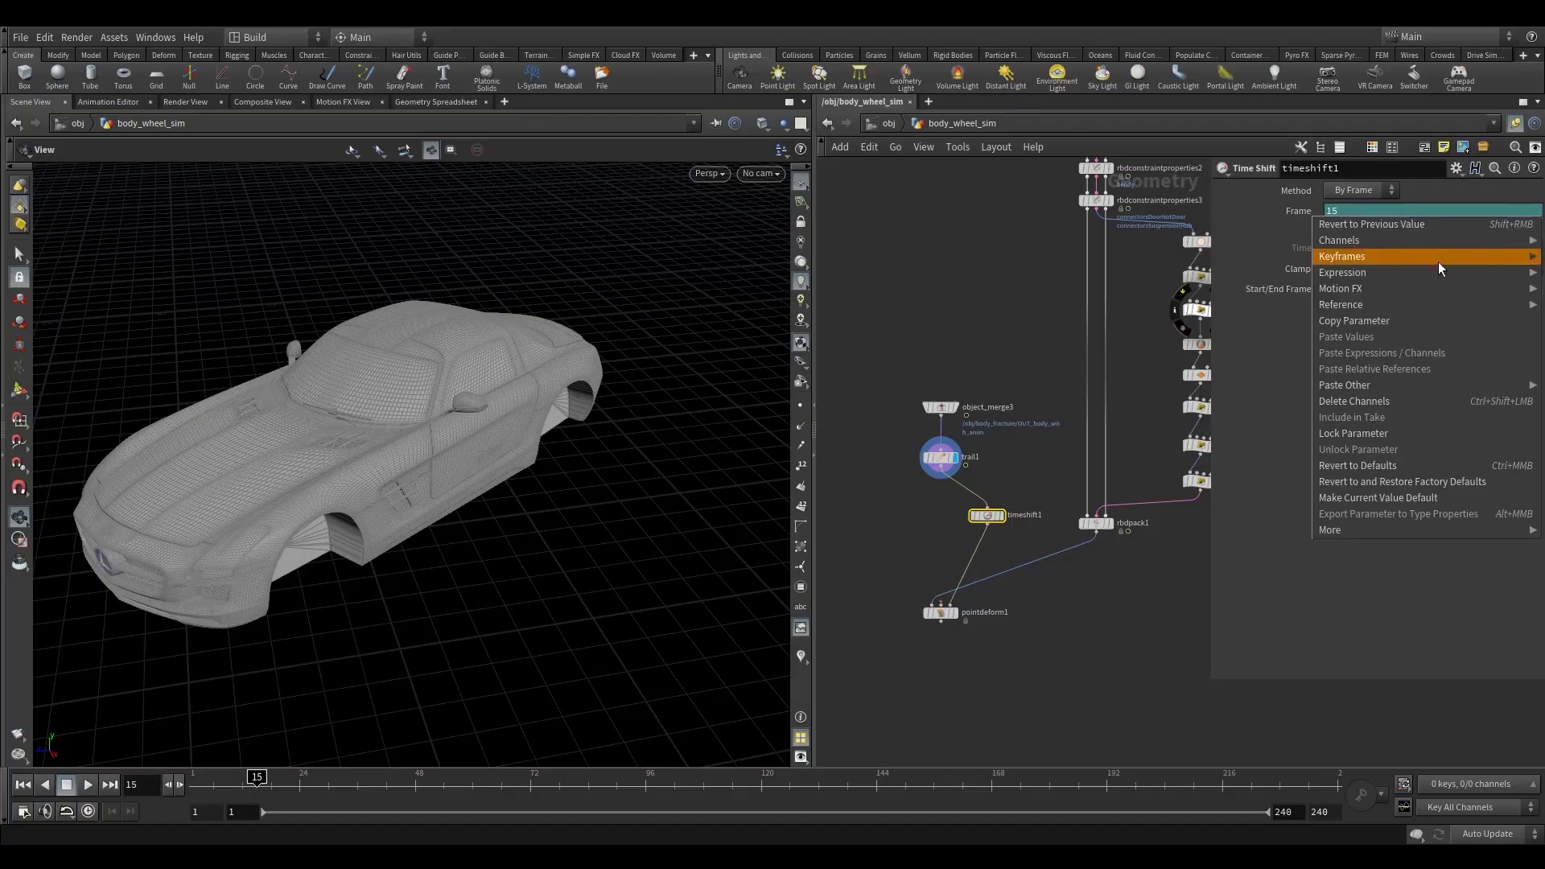
left_click(1379, 395)
type("77")
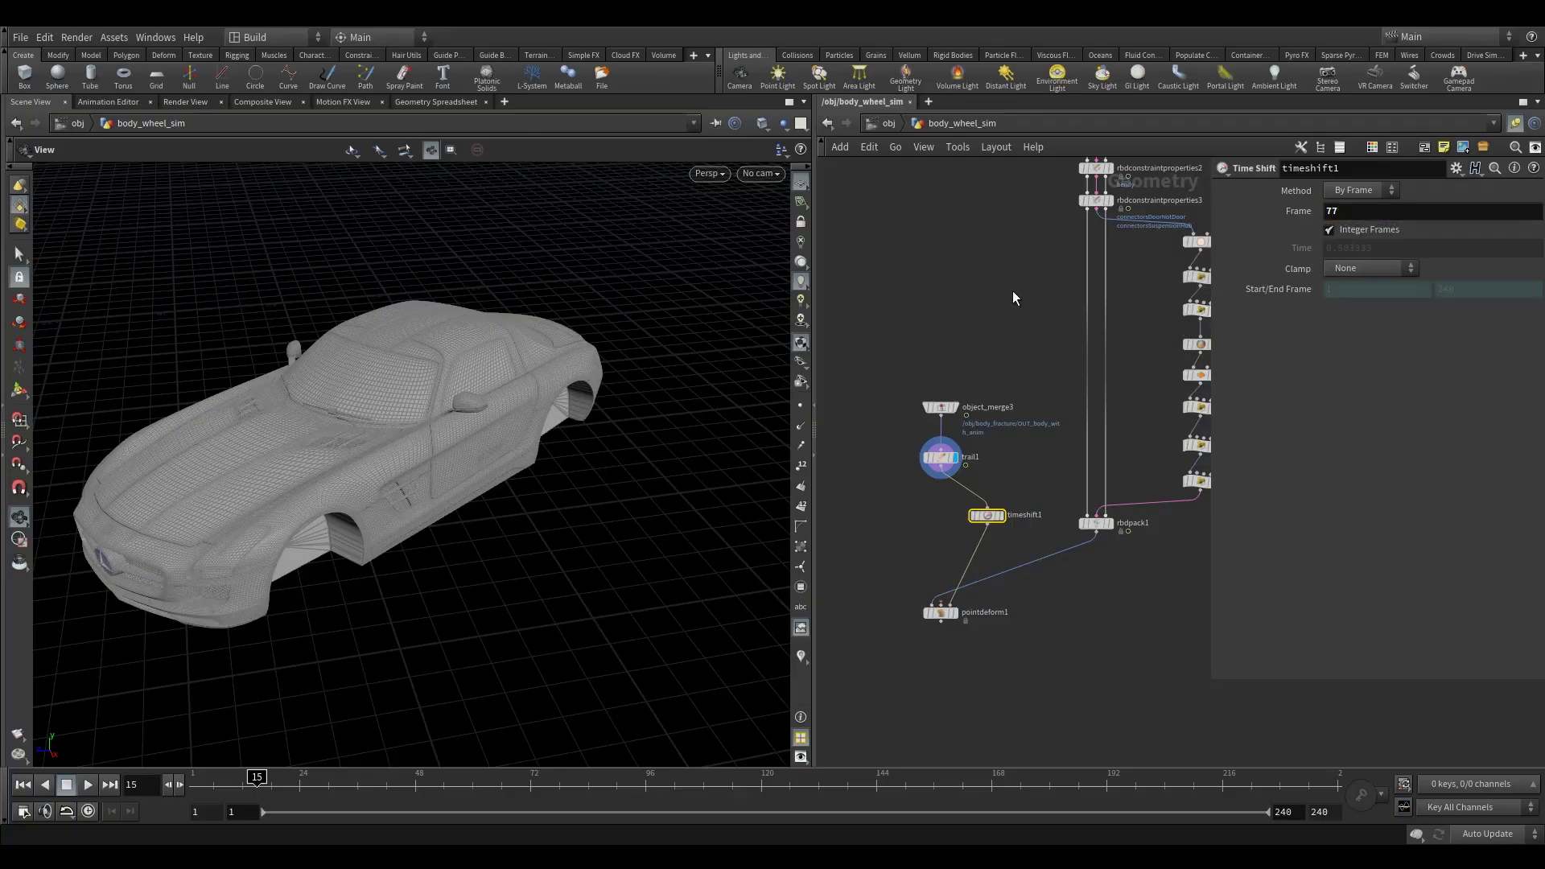
key("Return")
Step: Duplicate timeshift1 as a second branch from trail1 into pointdeform1 with Frame set to 1, and display pointdeform1
left_click_drag(991, 514, 940, 602, "alt")
double_click(1354, 210)
type("1")
key("Return")
mouse_move(964, 596)
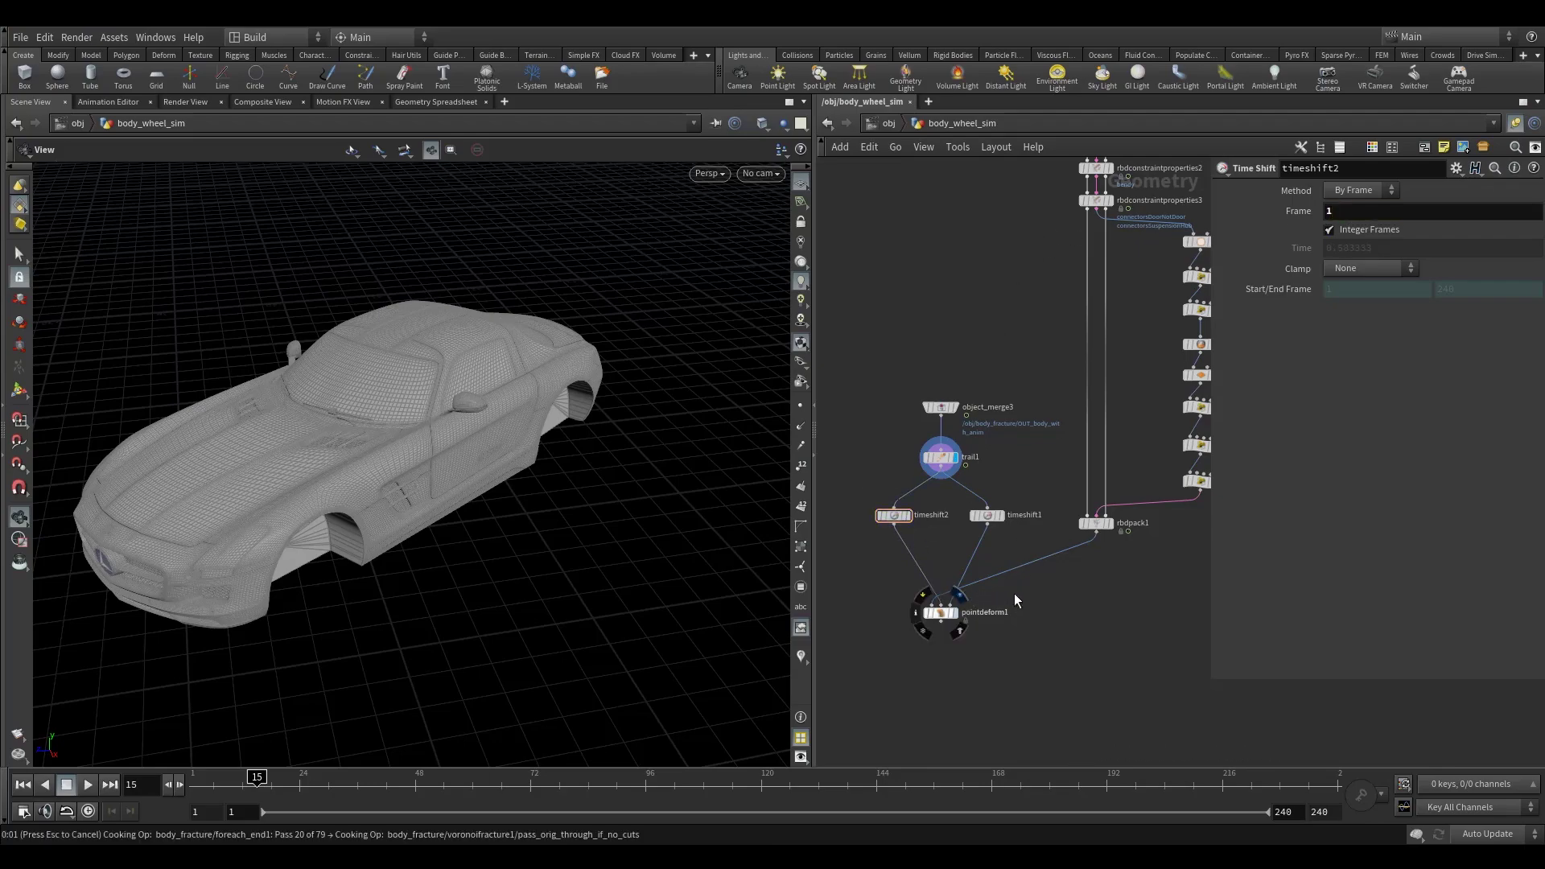
left_click(959, 596)
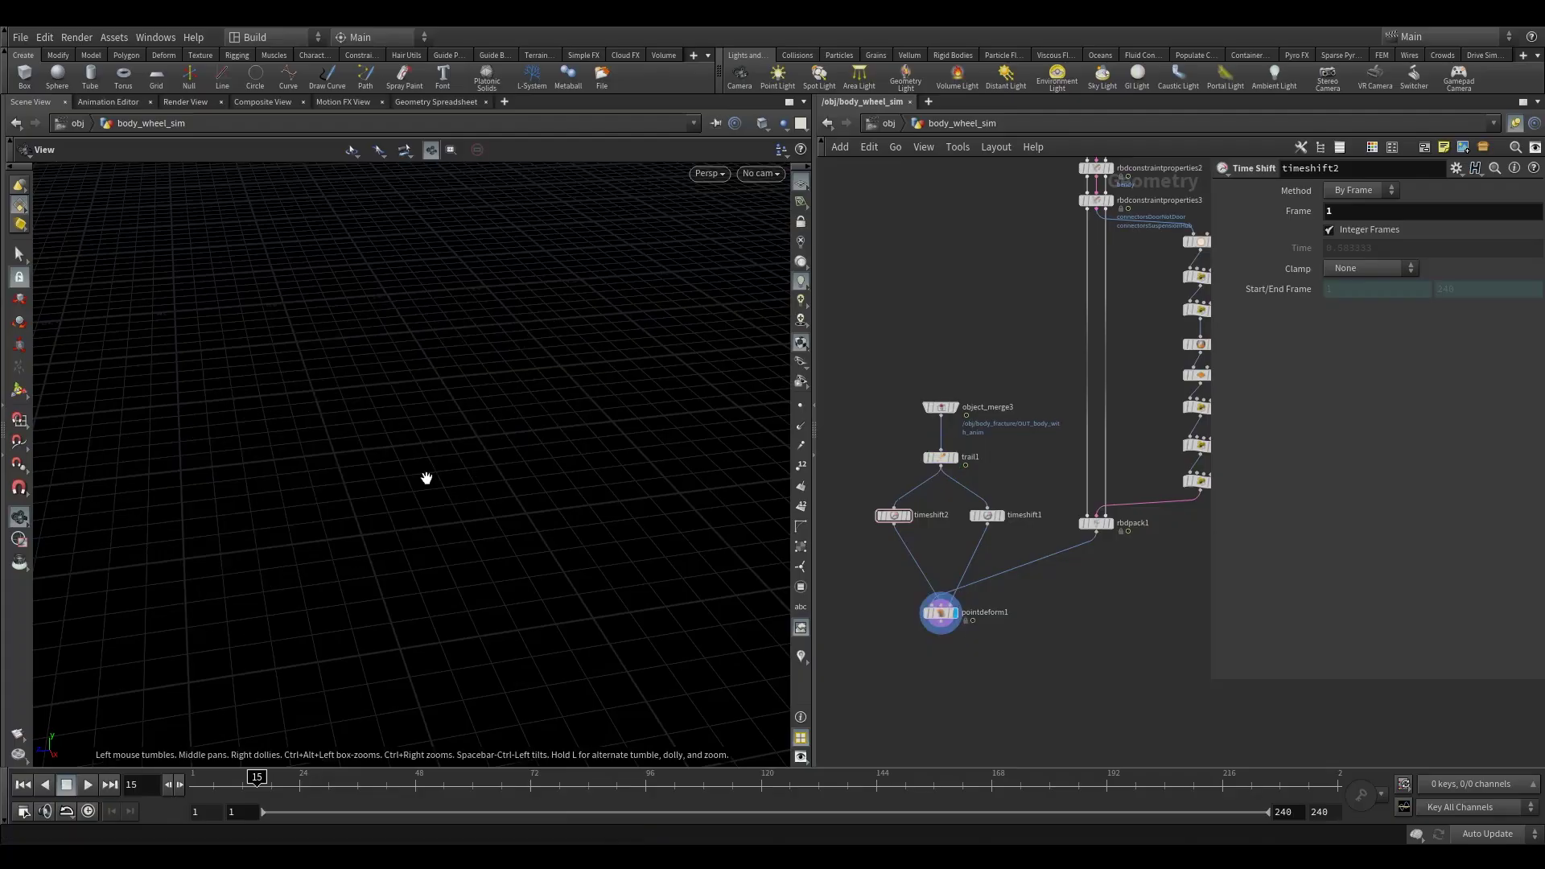
Step: Frame the deformed car in the viewport and display object_merge3 to compare it with the source animation
key("f")
left_click_drag(436, 476, 568, 555)
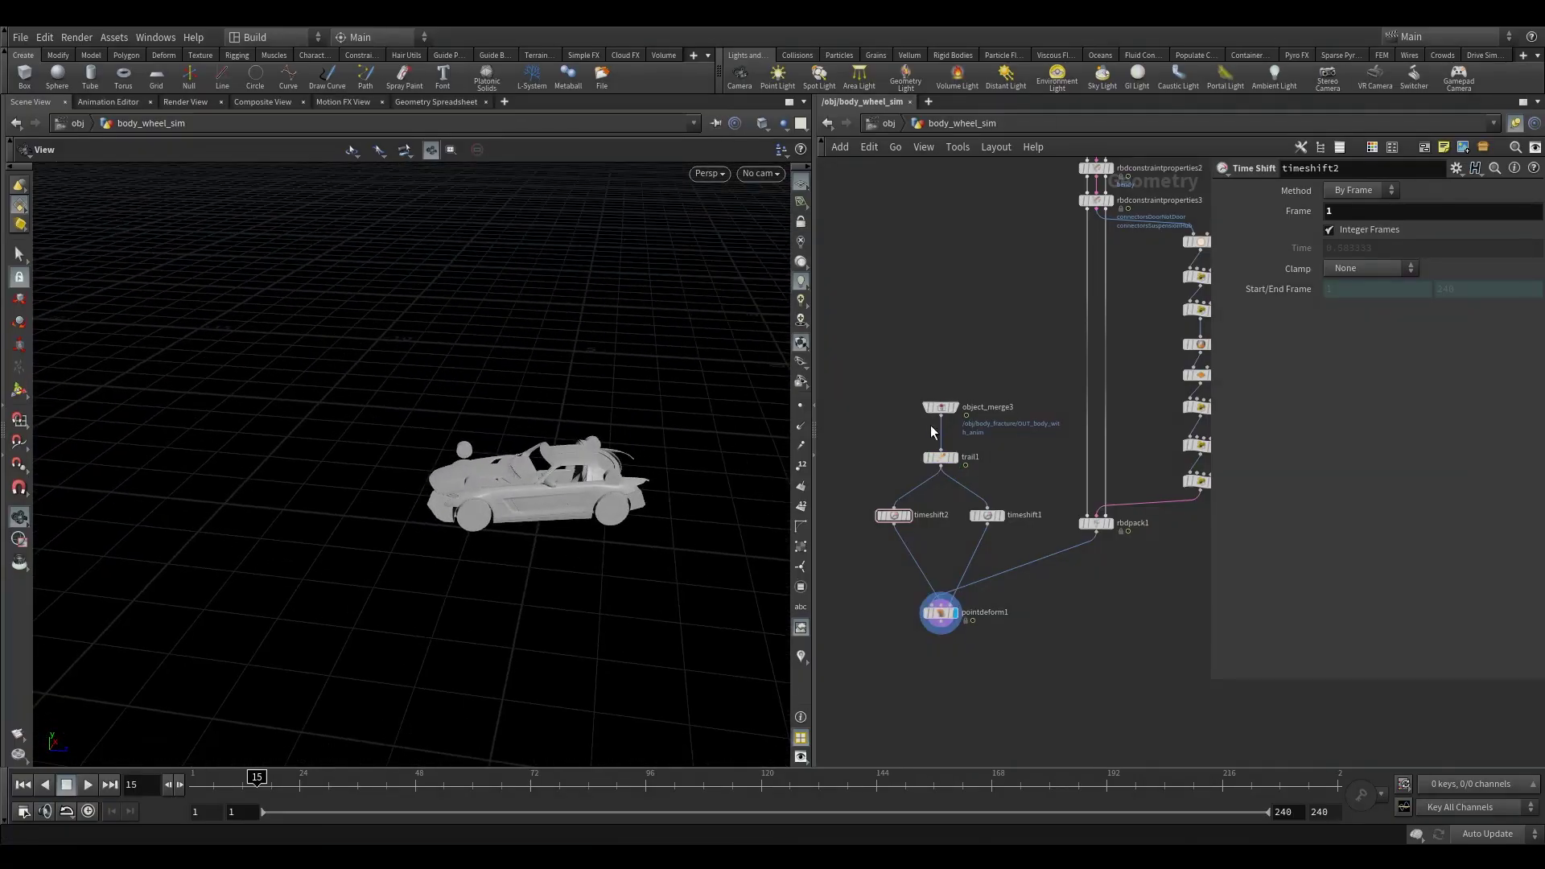
left_click(964, 392)
left_click(950, 407)
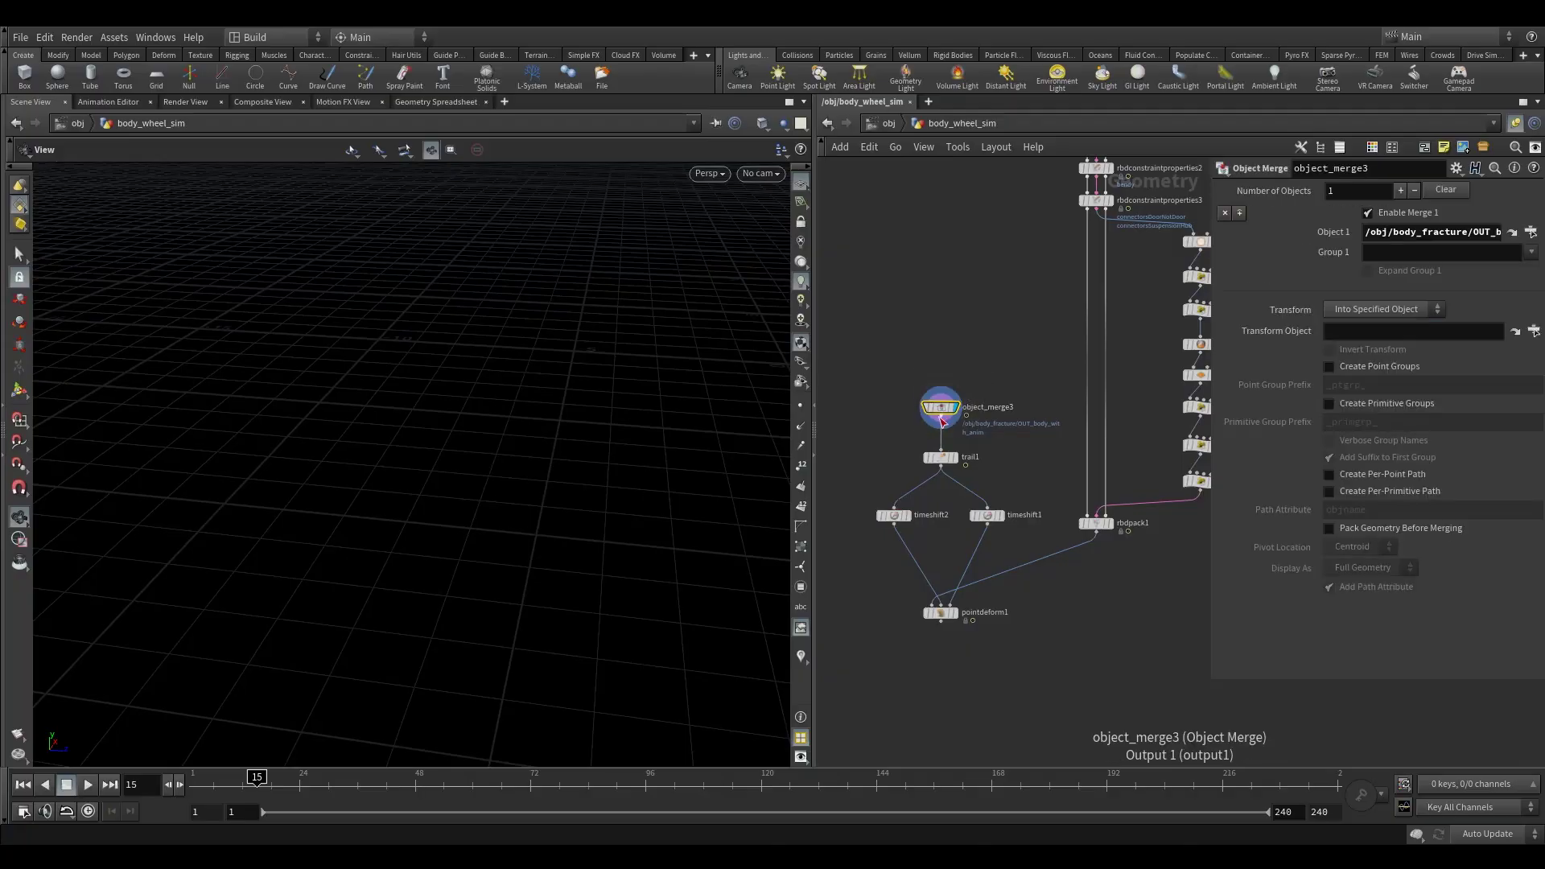
left_click(908, 516)
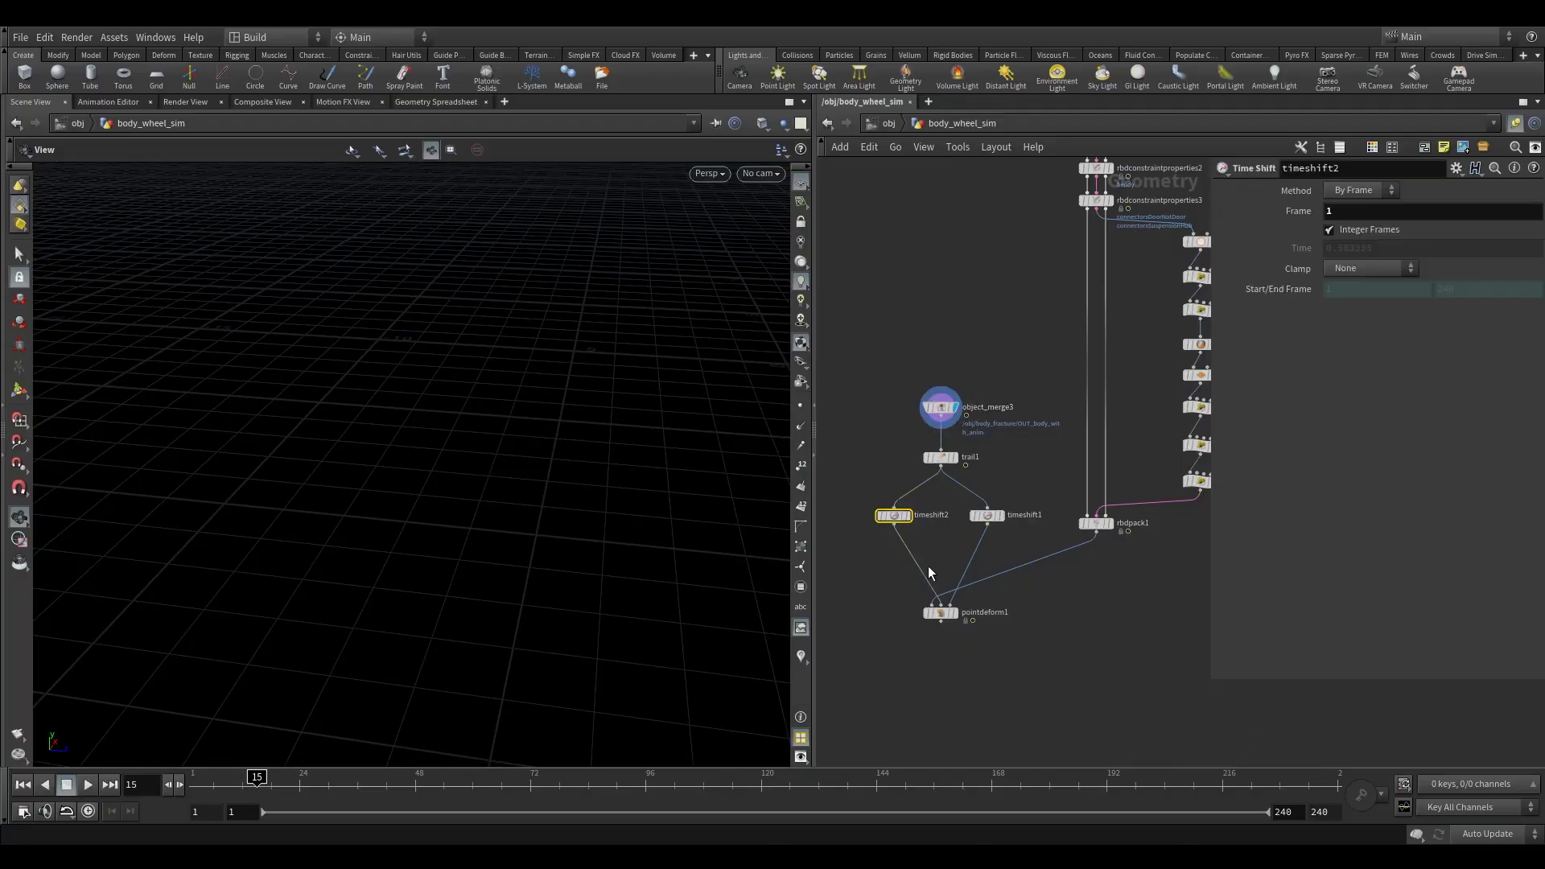
left_click_drag(1003, 545, 1012, 551)
left_click(940, 407)
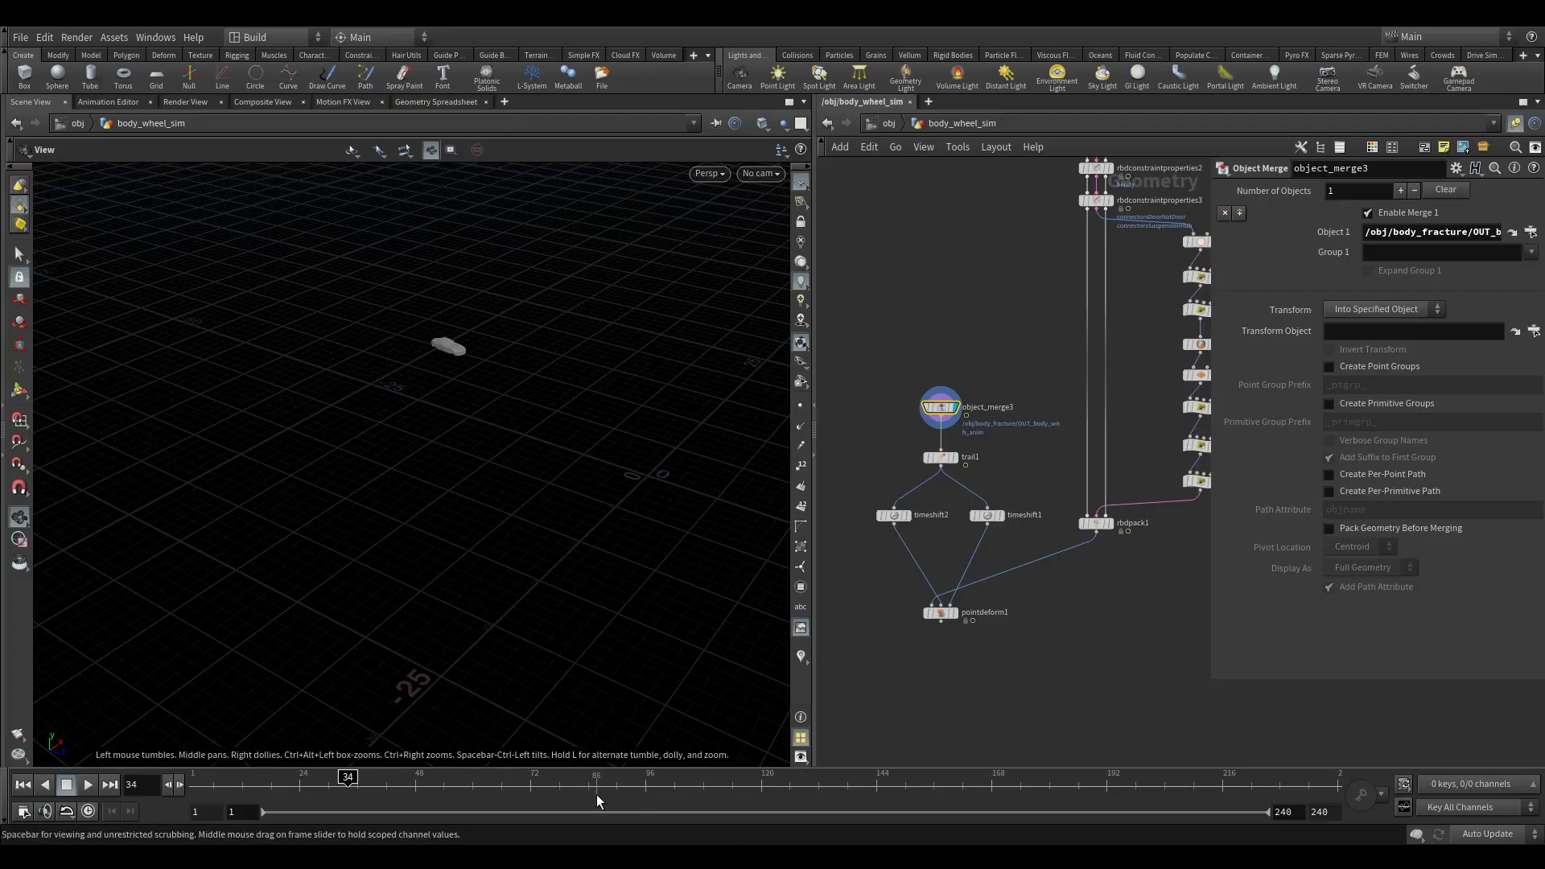
Step: Go to frame 77, display pointdeform1 and look through the SH01 camera
left_click(554, 796)
left_click_drag(886, 331, 983, 461)
mouse_move(940, 611)
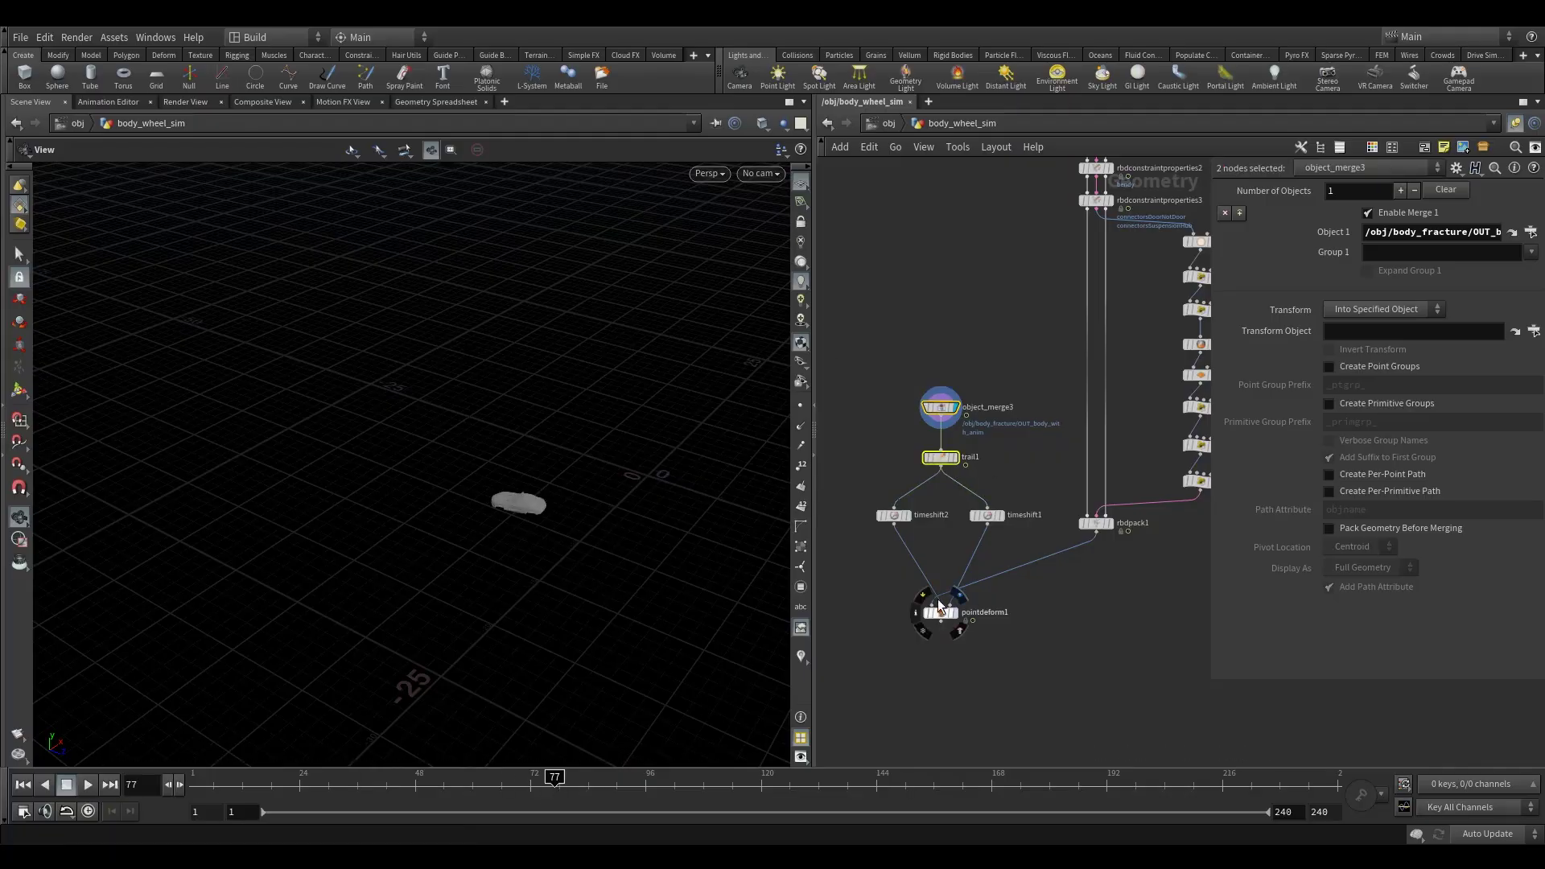
left_click(940, 613)
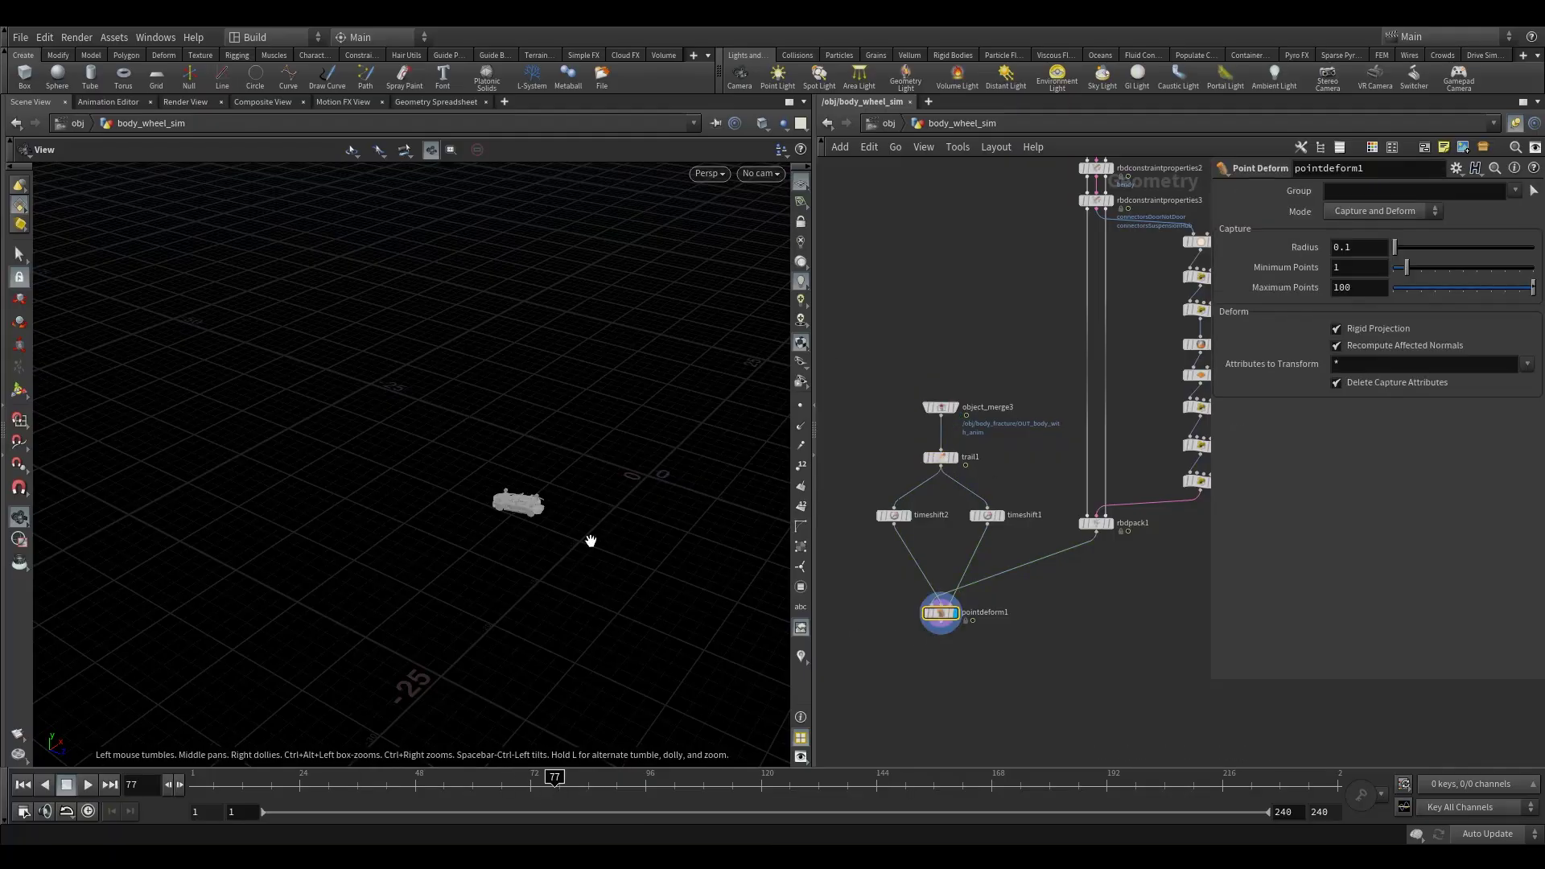
left_click(761, 173)
left_click(793, 250)
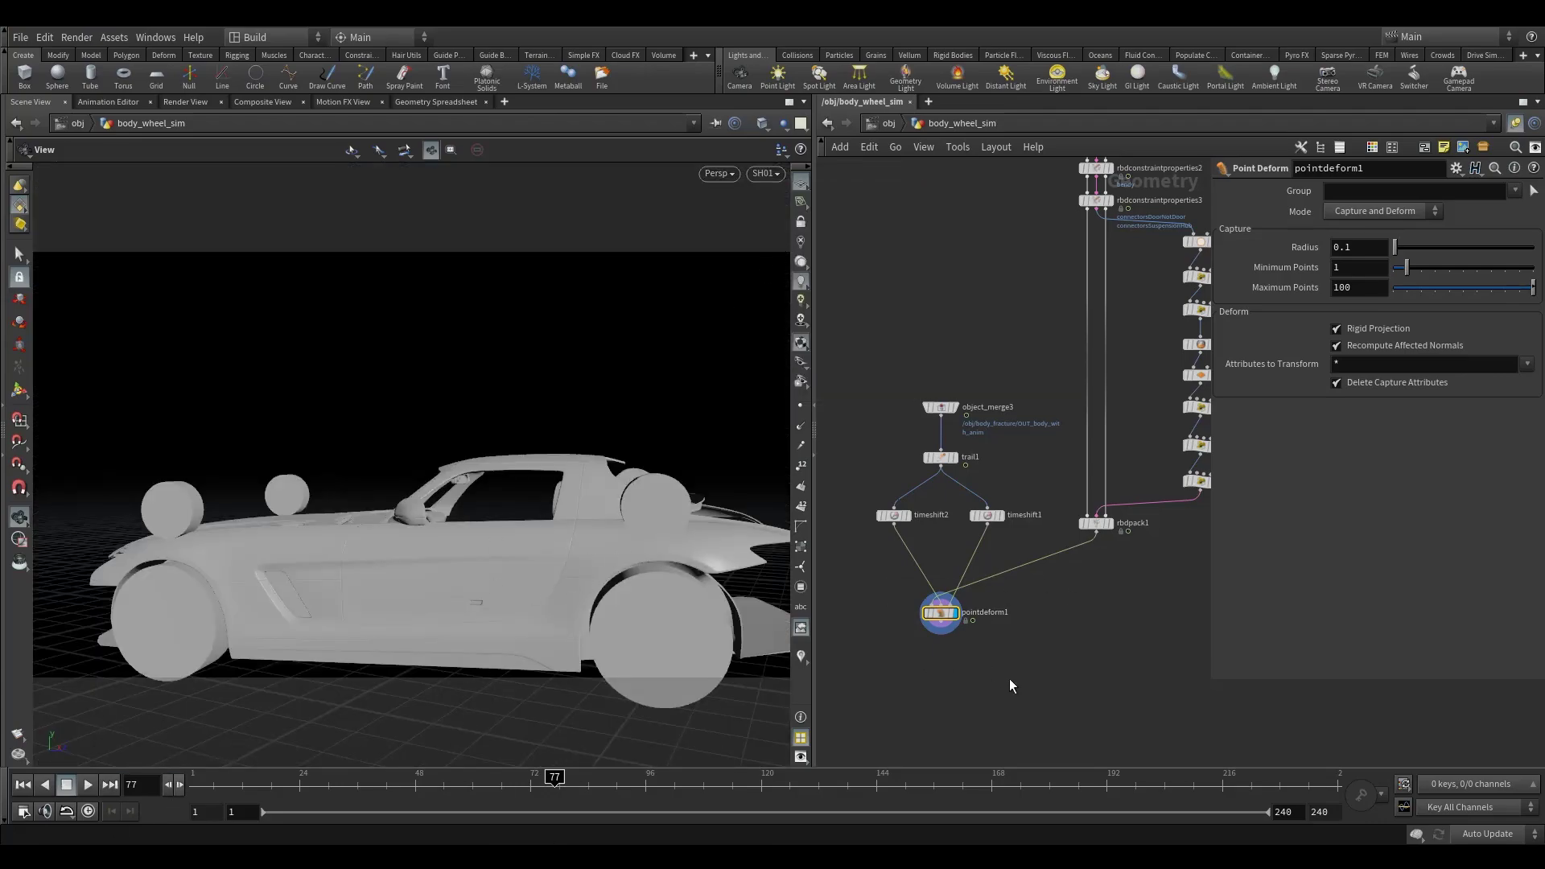
Step: Compare the body from object_merge3 with the pointdeform1 result by displaying each node through the shot camera
middle_click_drag(1008, 679, 1020, 561)
left_click_drag(947, 515, 948, 549)
left_click(972, 279)
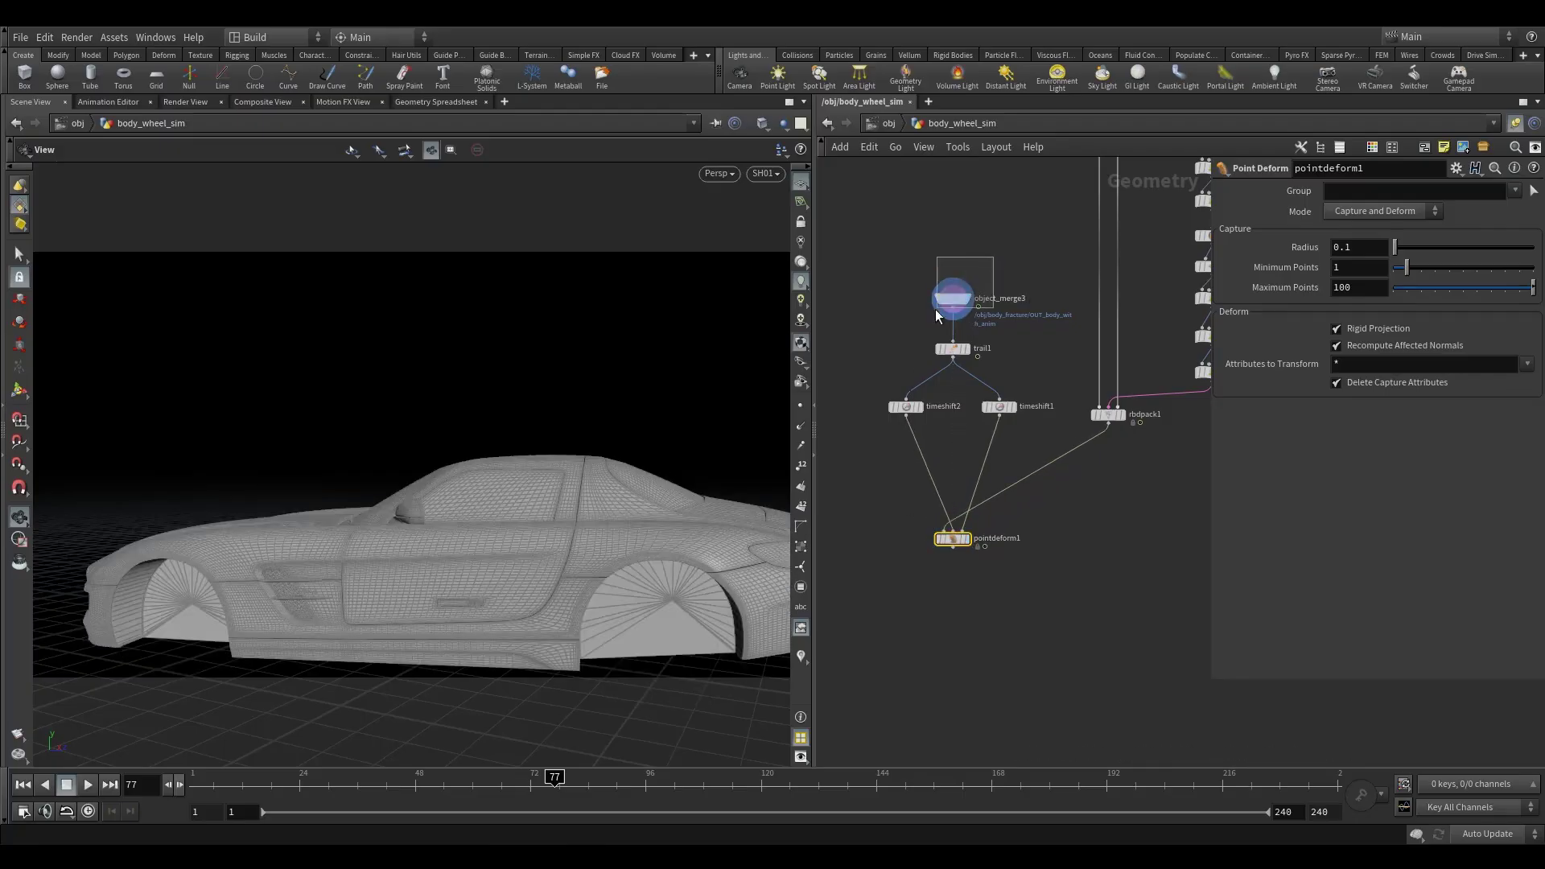
left_click(954, 299)
left_click(965, 538)
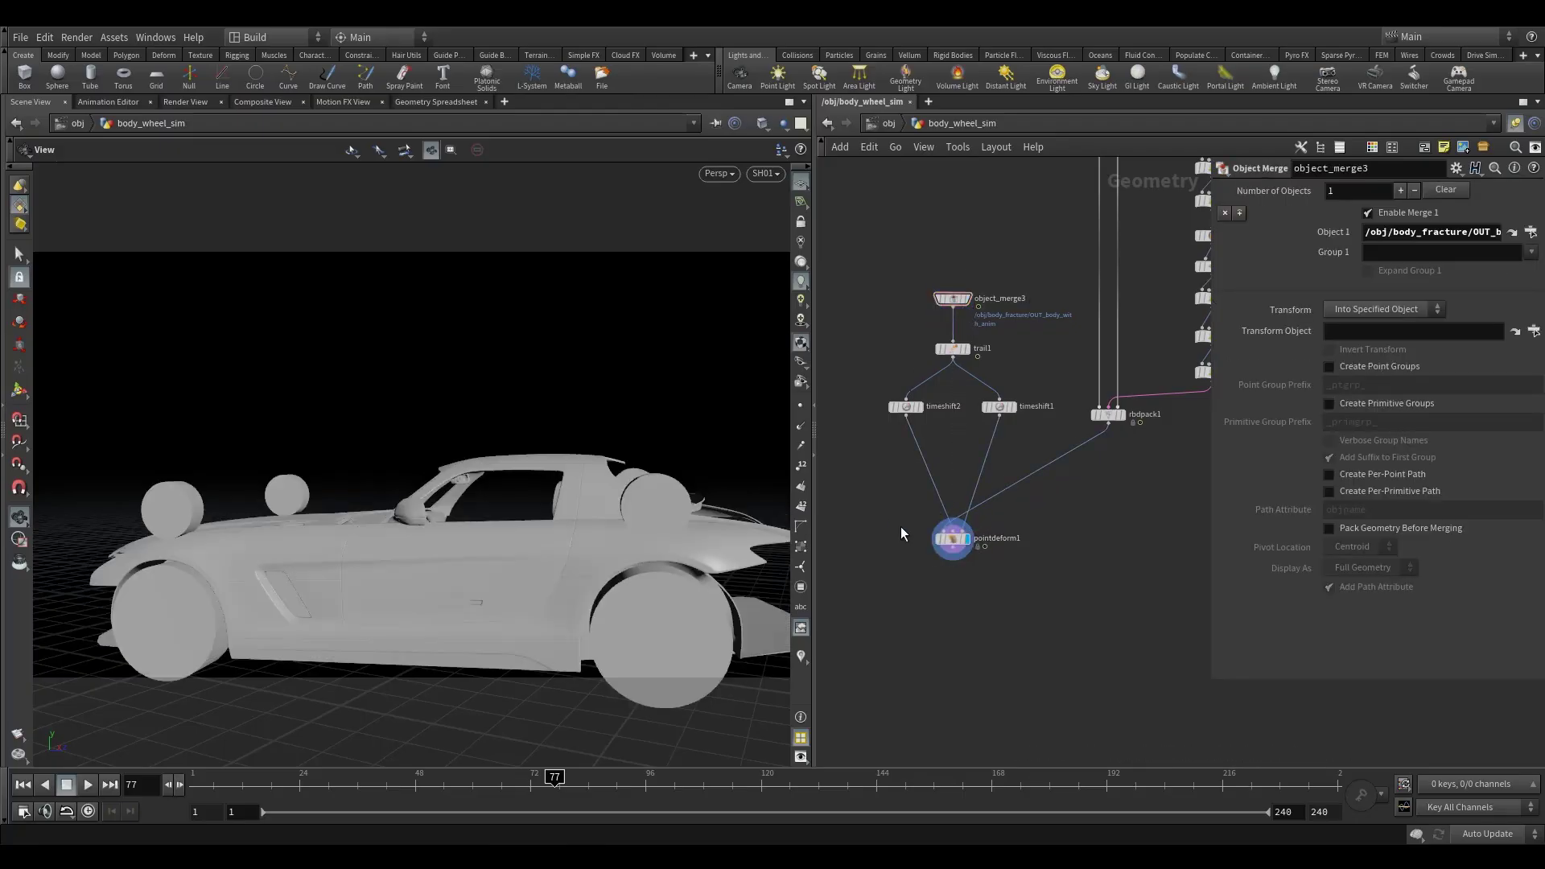
Step: Add an RBD Unpack node below rbdpack1, wire pointdeform1 into it and display it
left_click(950, 538)
middle_click_drag(1036, 611, 982, 575)
key("Tab")
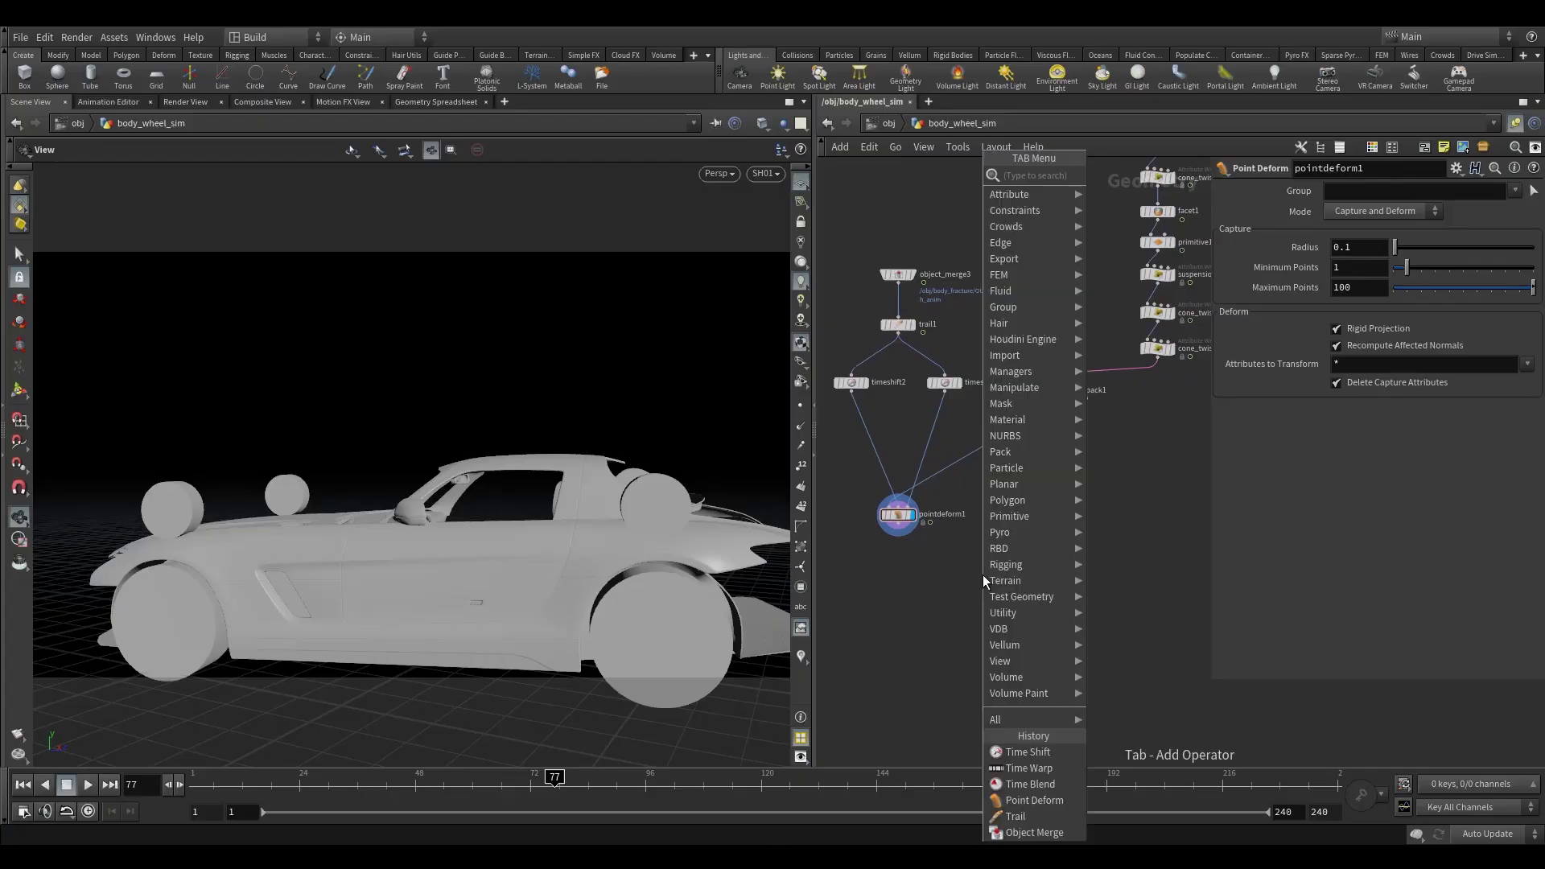
type("rbdun")
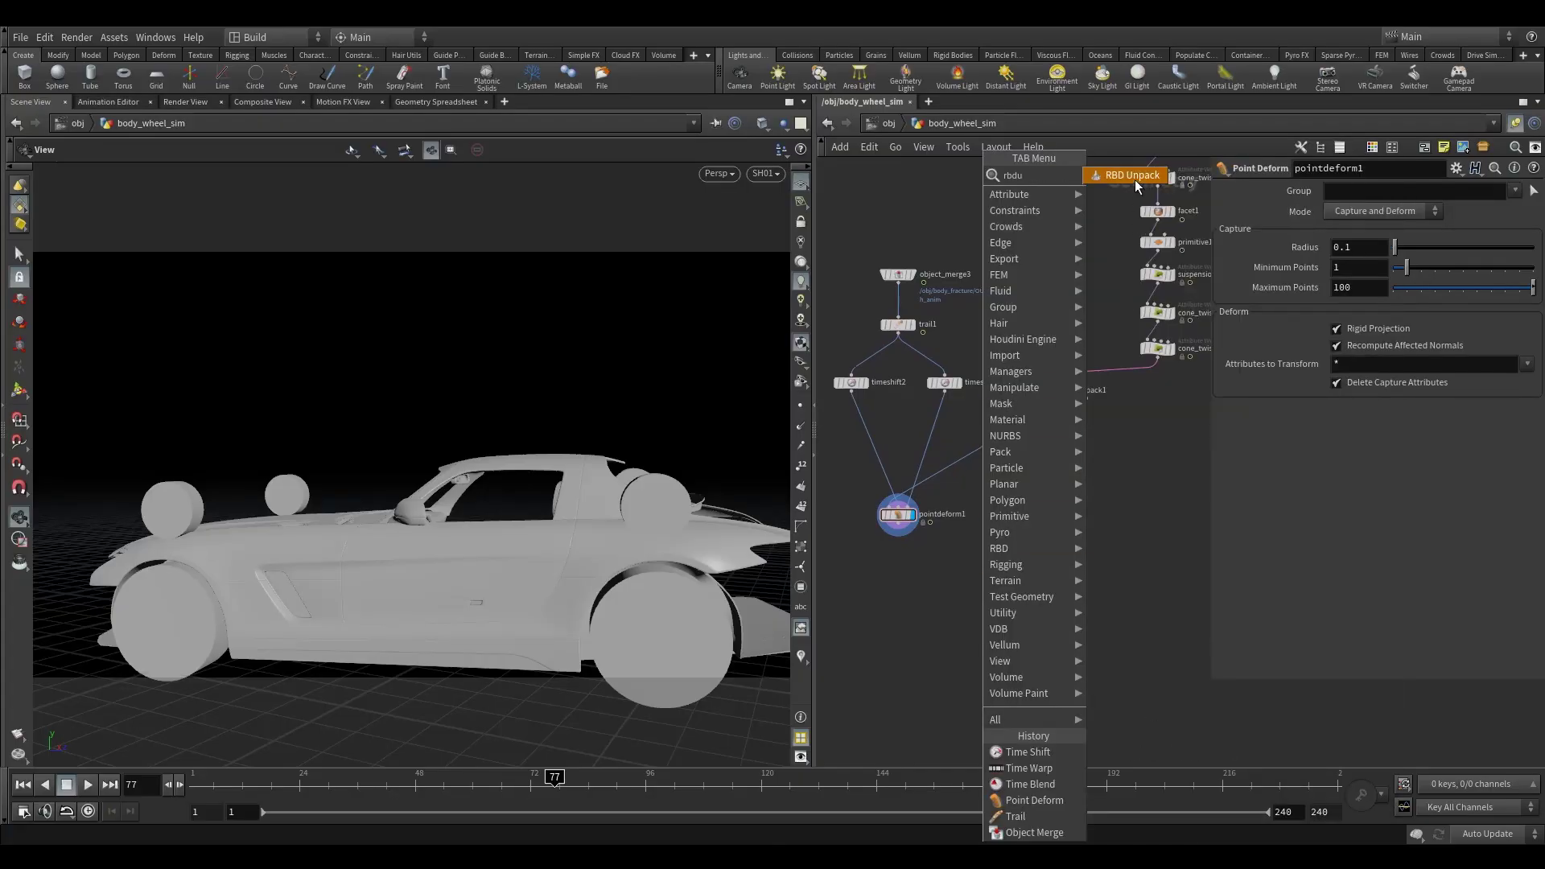
left_click(1134, 180)
left_click(894, 592)
left_click_drag(893, 592, 1057, 591)
left_click_drag(917, 519, 917, 505)
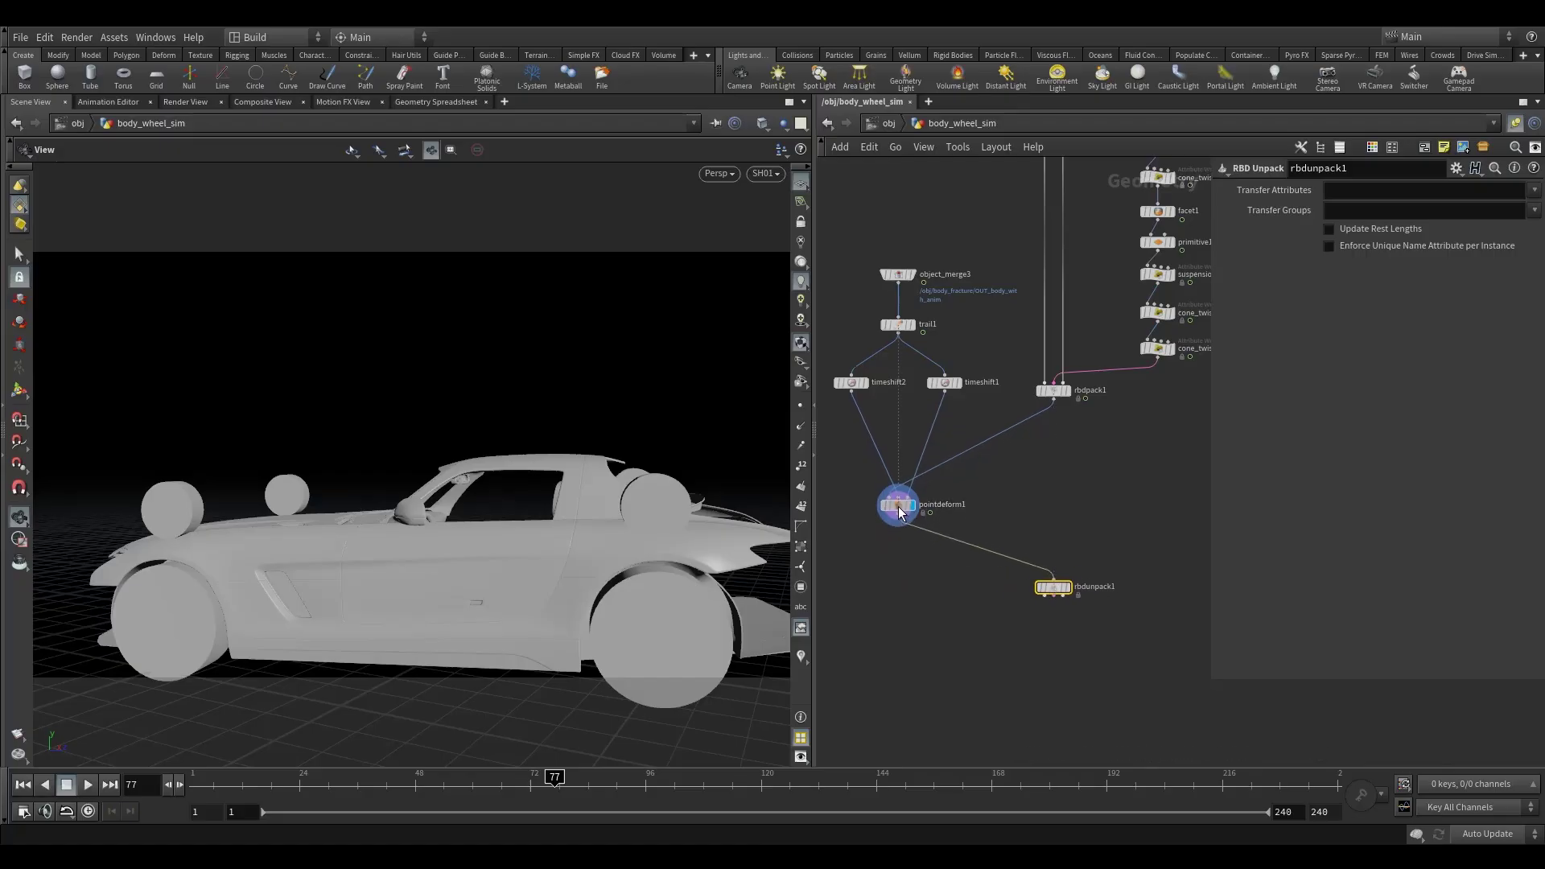
left_click(1066, 587)
left_click_drag(1053, 590, 1051, 578)
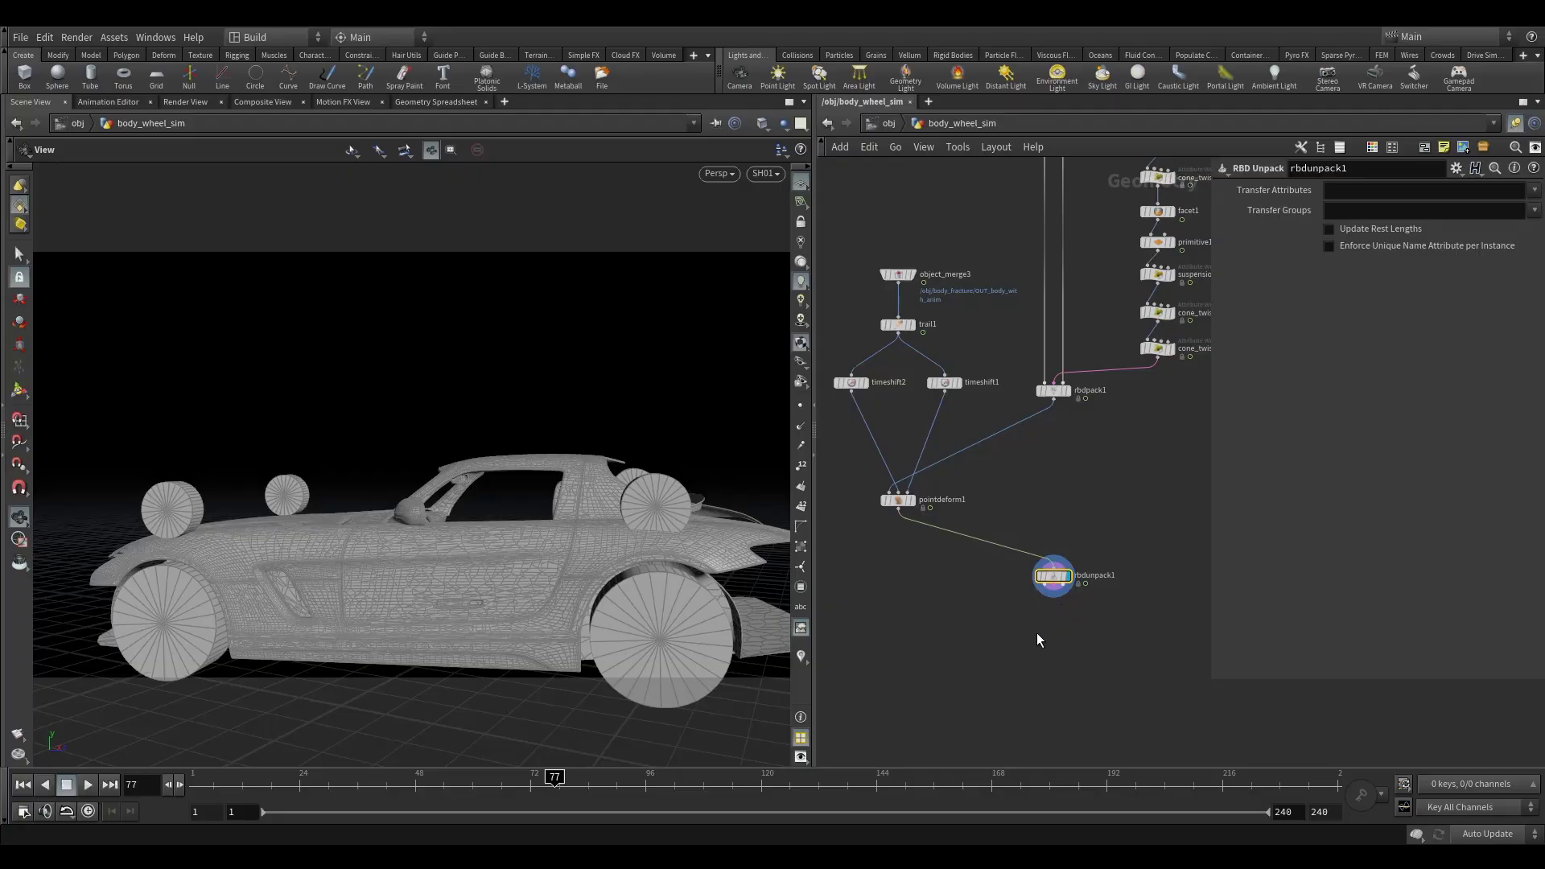
Step: Add an RBD Configure node below rbdunpack1 and wire the three unpack outputs into its first three inputs
key("Tab")
type("rbdc")
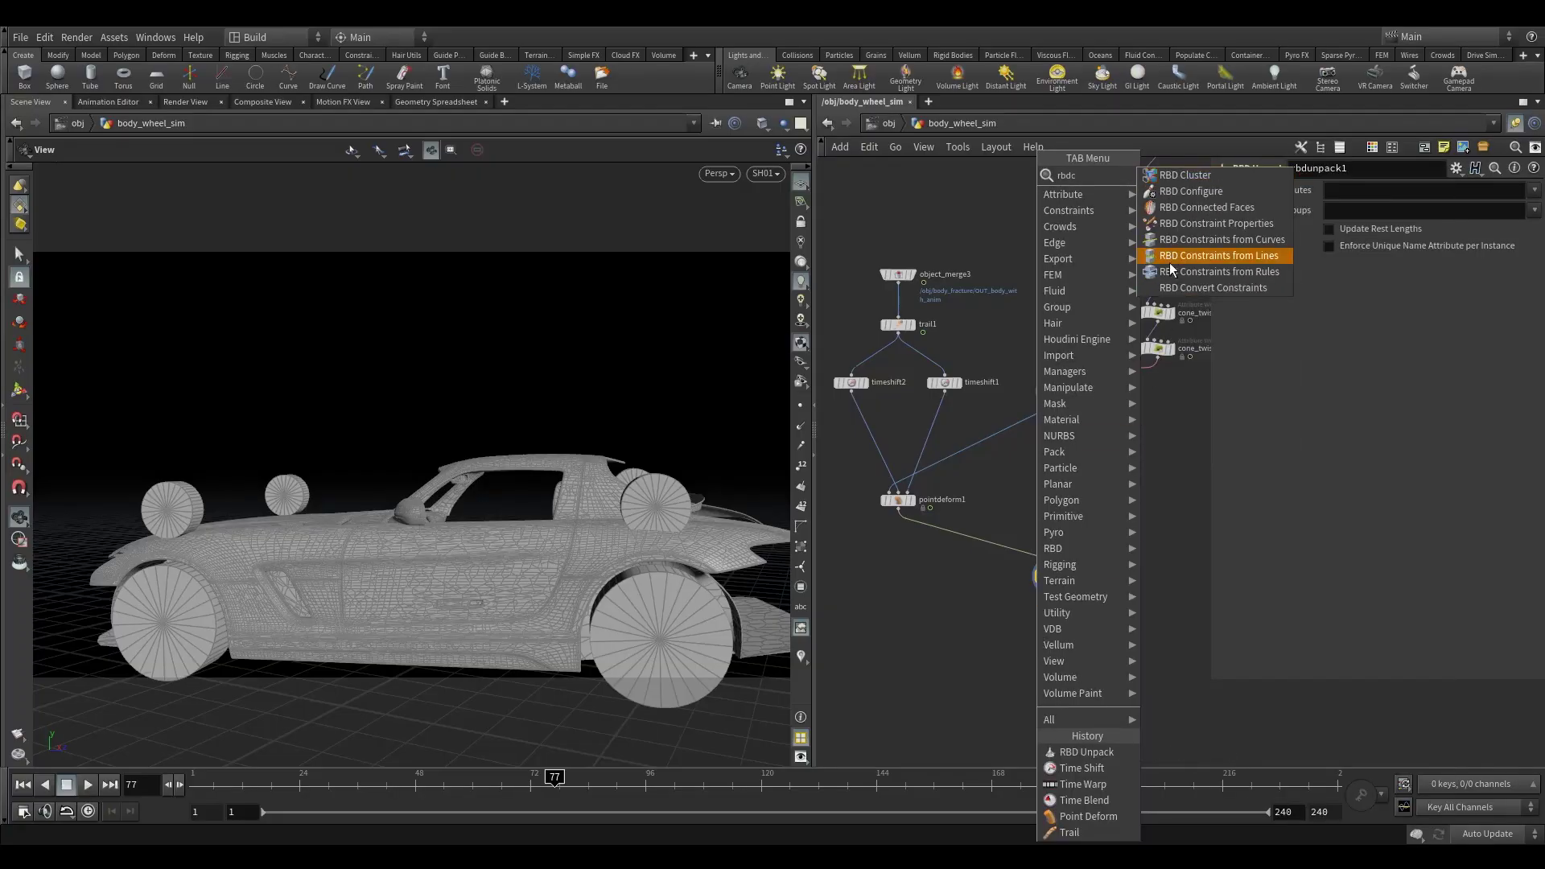
left_click(1191, 191)
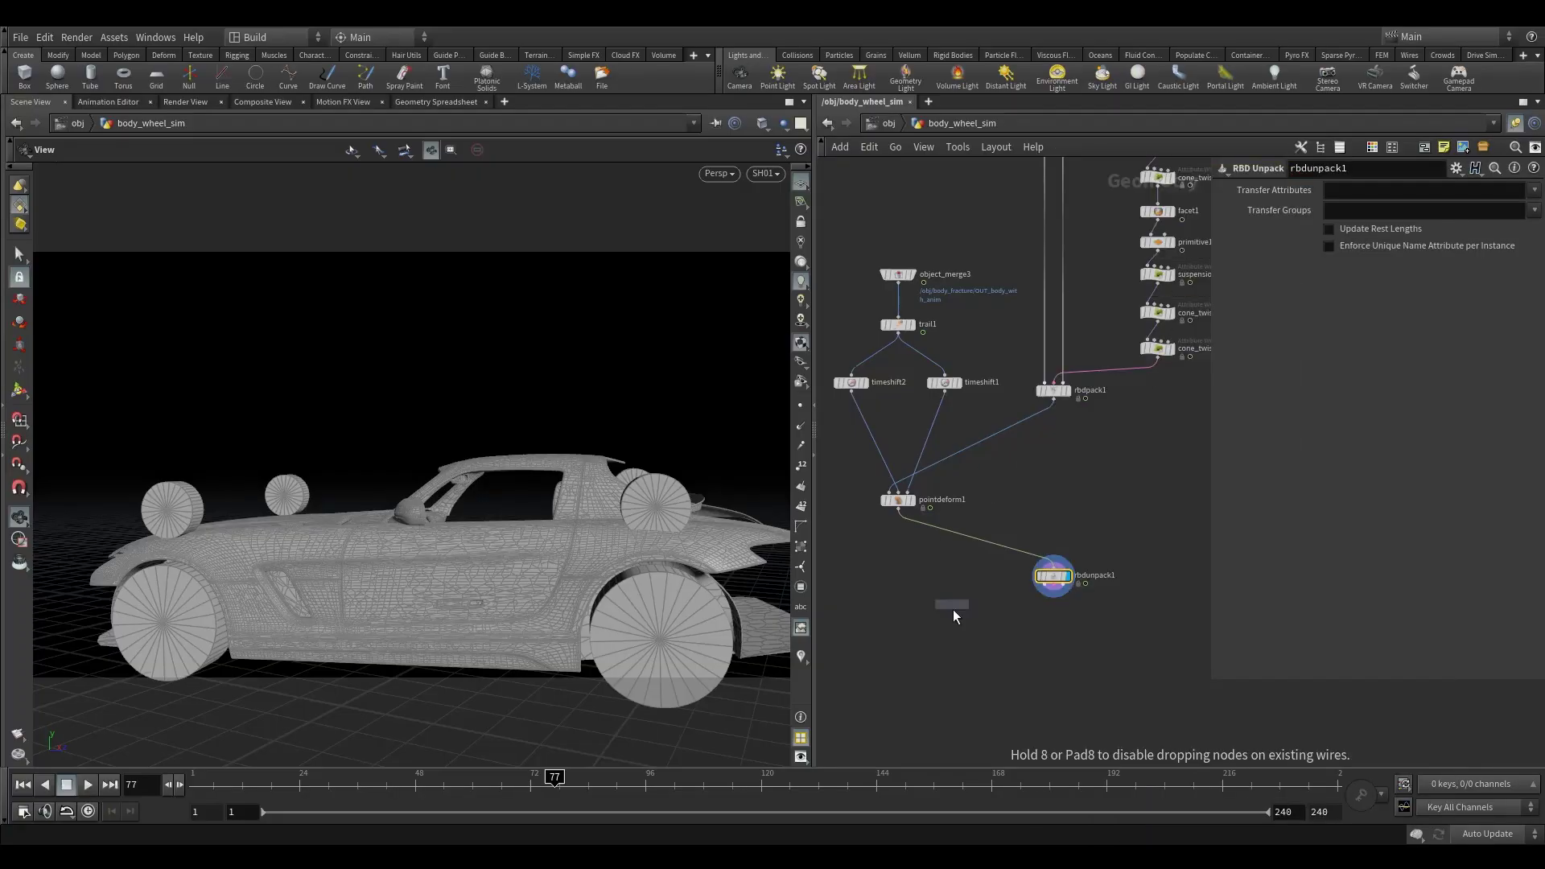
left_click(1056, 593)
scroll(1044, 600, "up", 3)
left_click_drag(1045, 585, 1043, 627)
left_click_drag(1078, 576, 1062, 682)
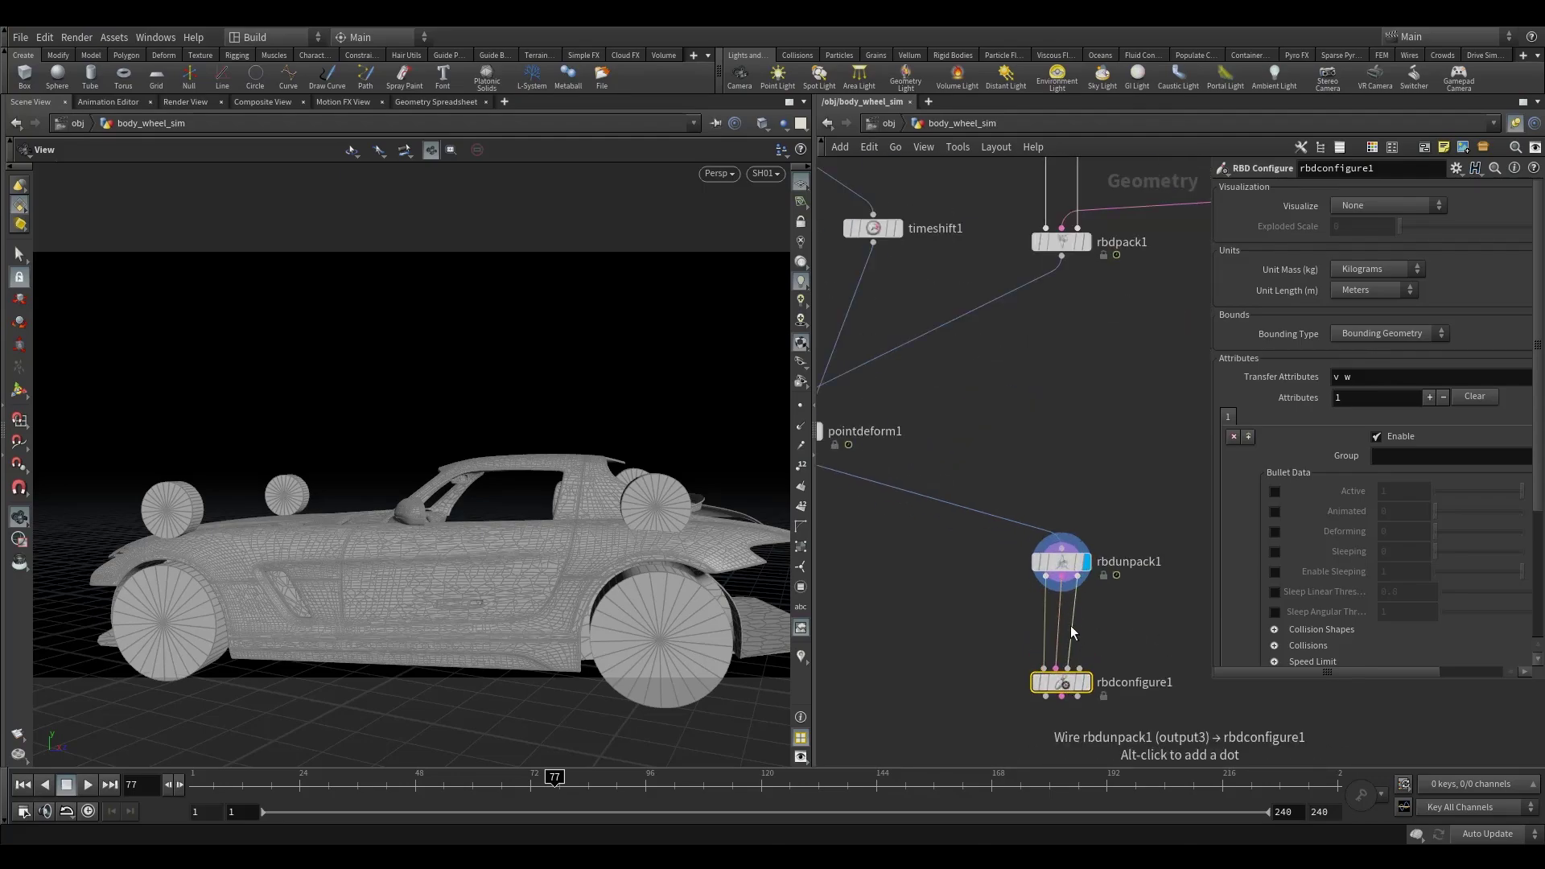
scroll(1076, 626, "down", 5)
scroll(1056, 586, "up", 1)
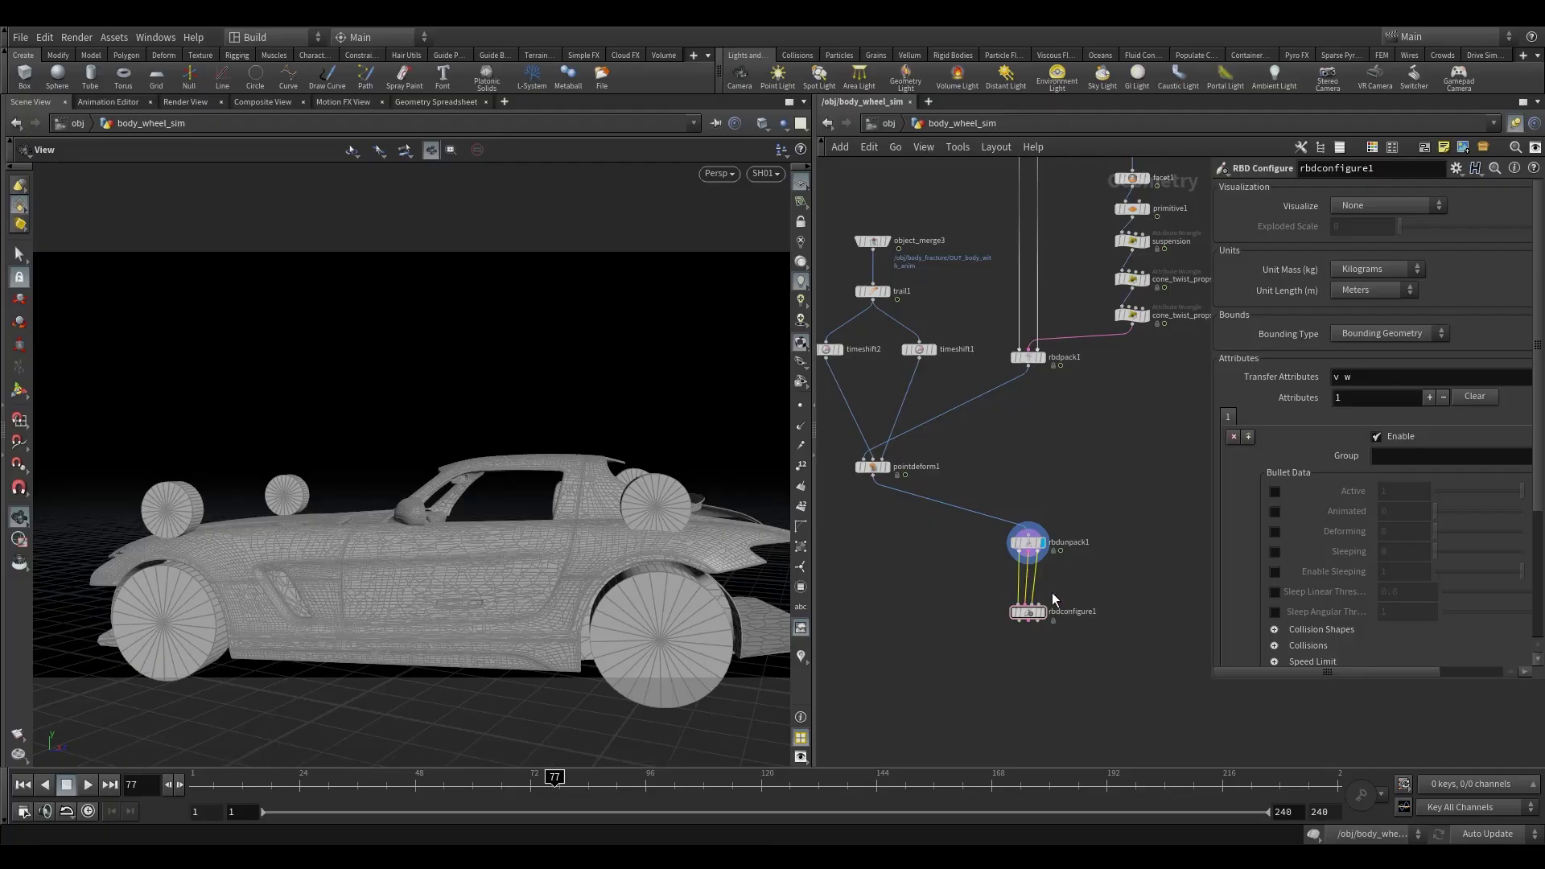
Step: Insert a Null node on rbdunpack1's third output and examine the attributes in its node info
key("Tab")
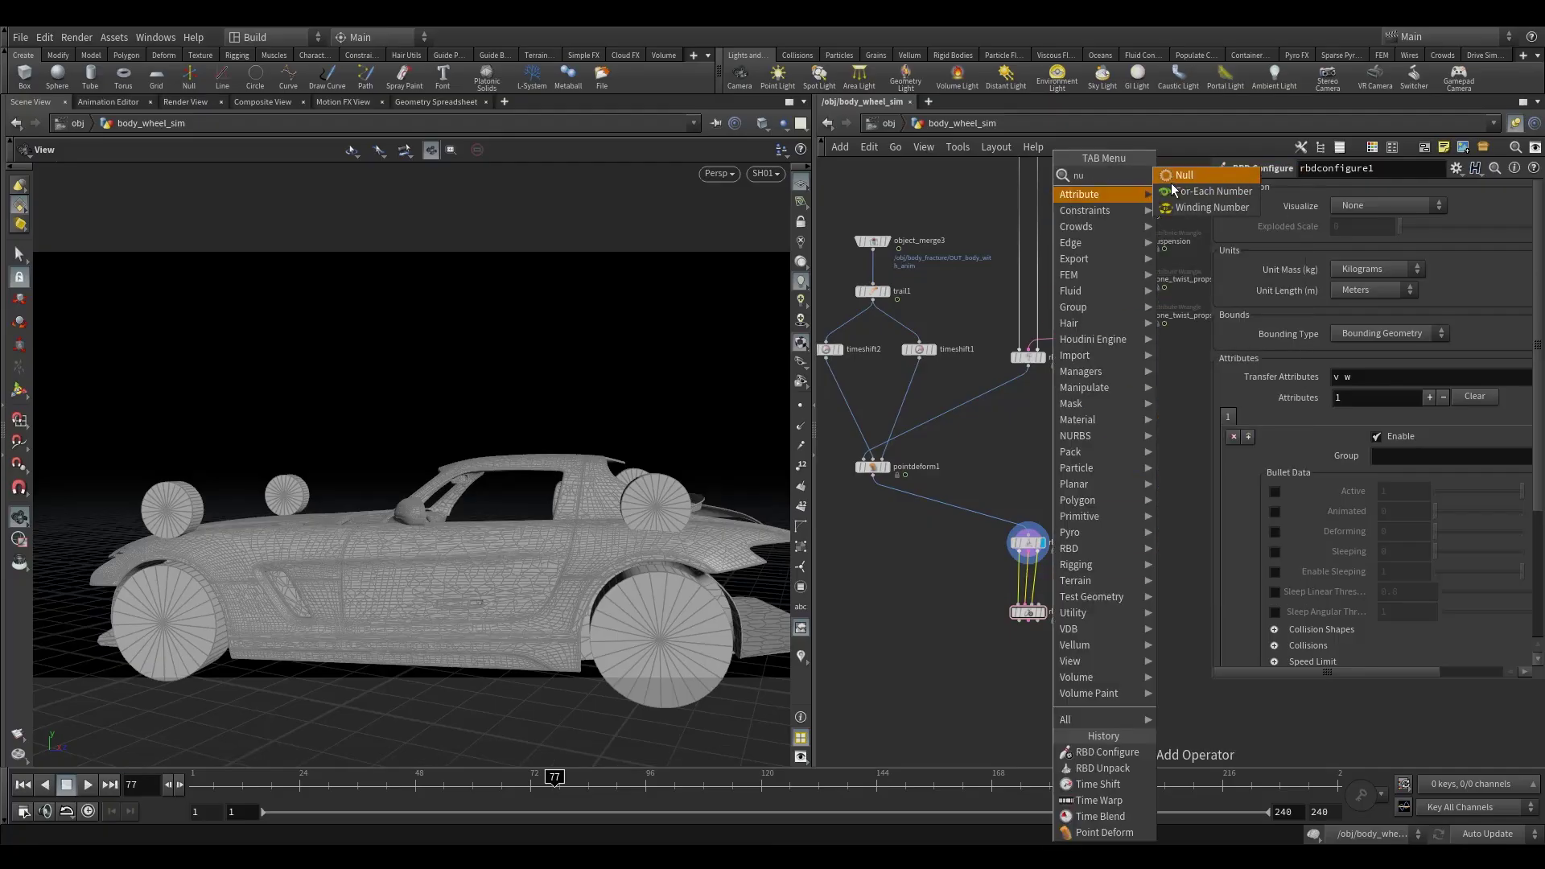
left_click(1163, 185)
left_click(1047, 584)
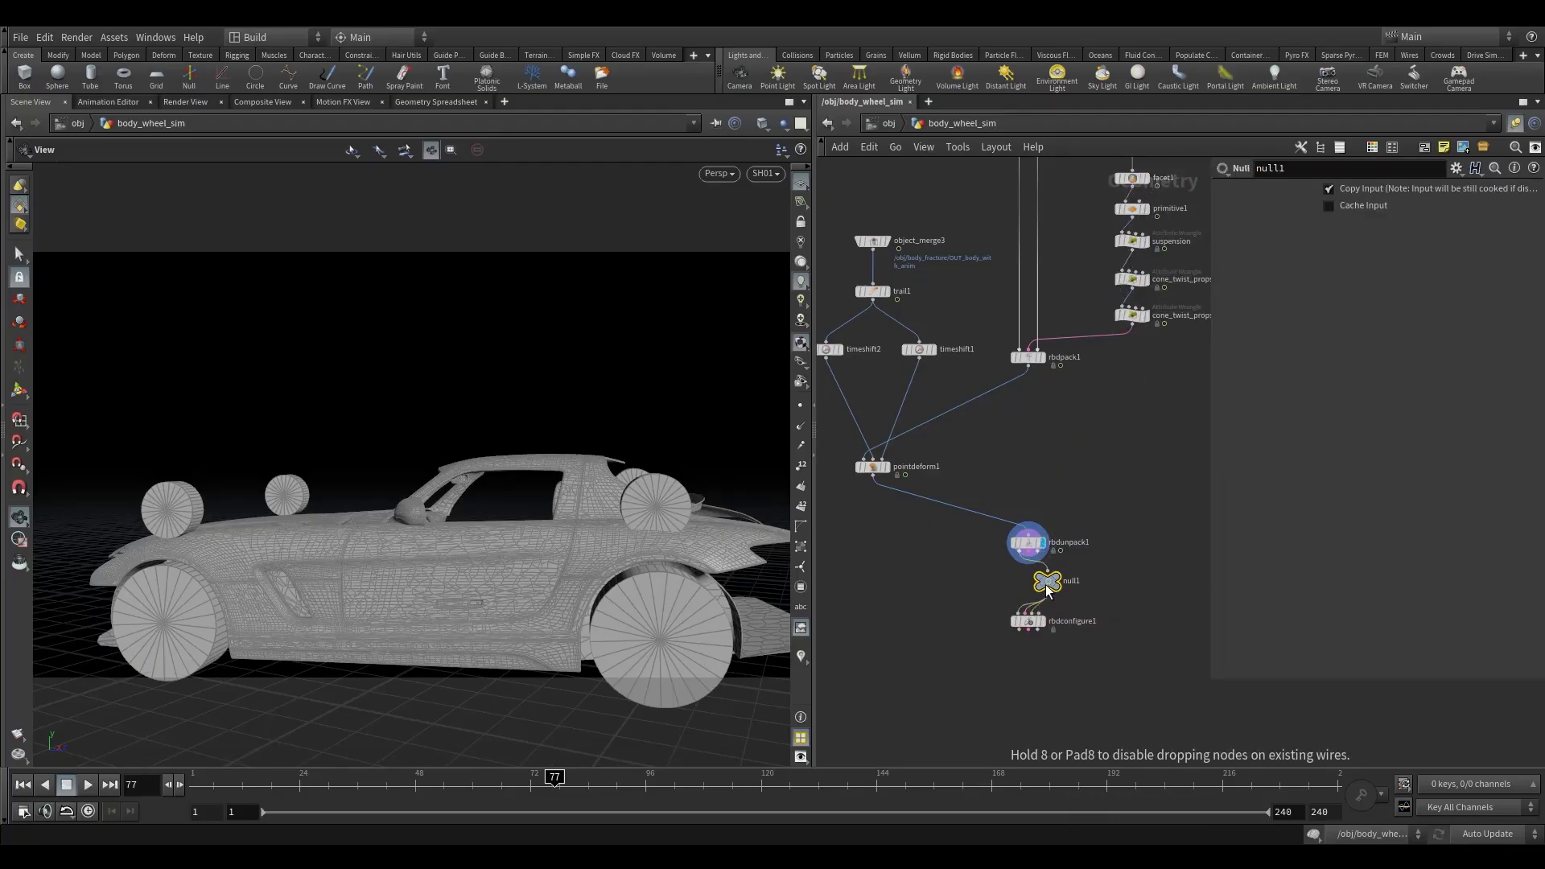
left_click_drag(1026, 588, 1051, 582)
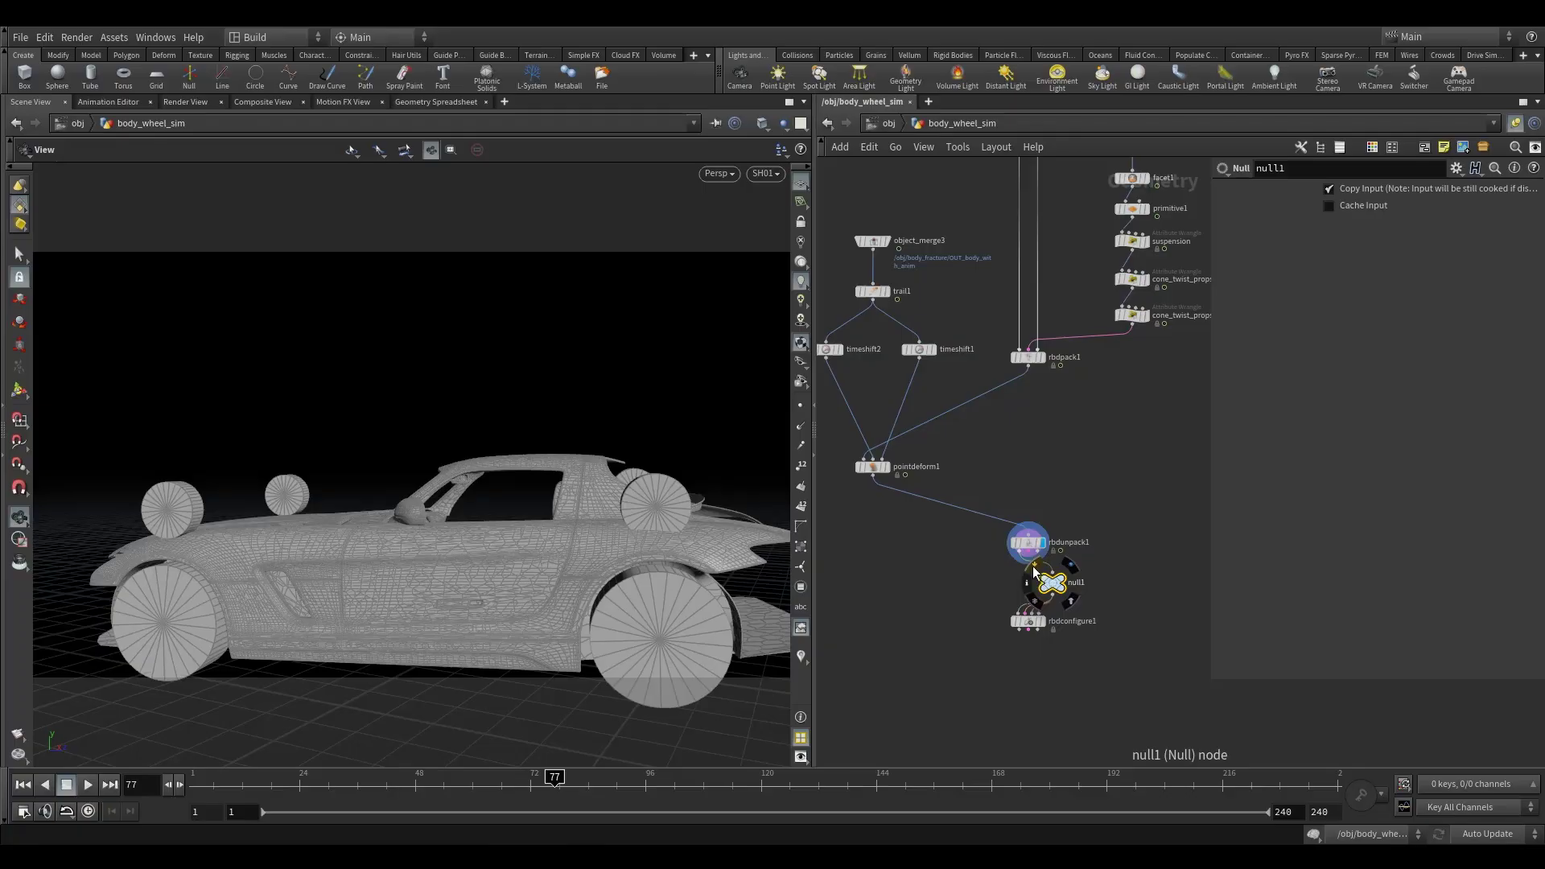
left_click(1044, 550)
left_click(1039, 576)
scroll(1040, 576, "up", 4)
left_click(1012, 589)
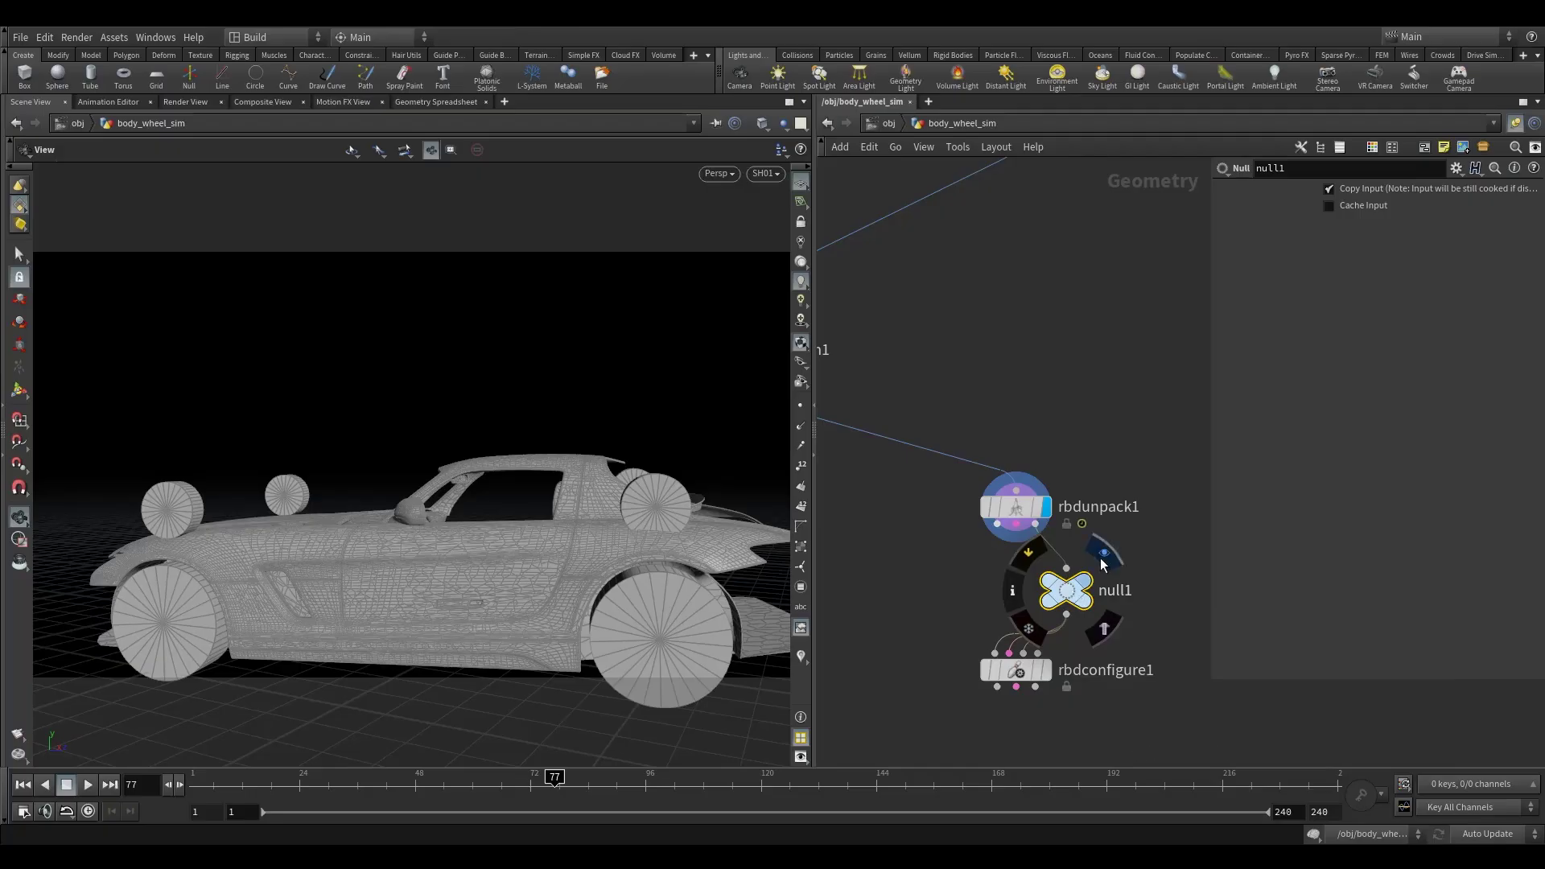
left_click(1012, 589)
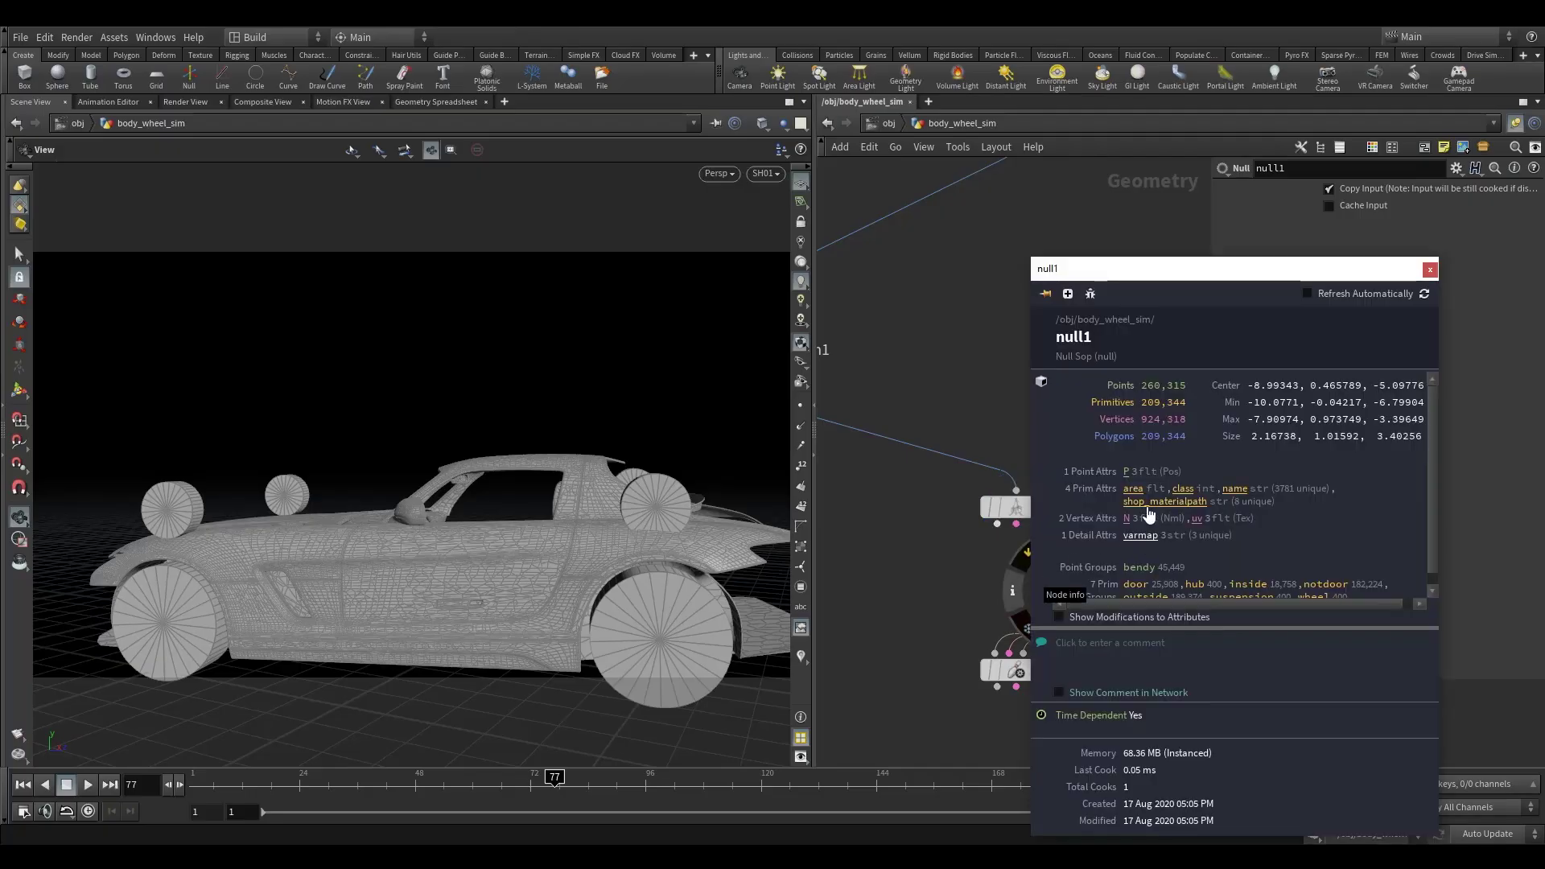
left_click(1430, 269)
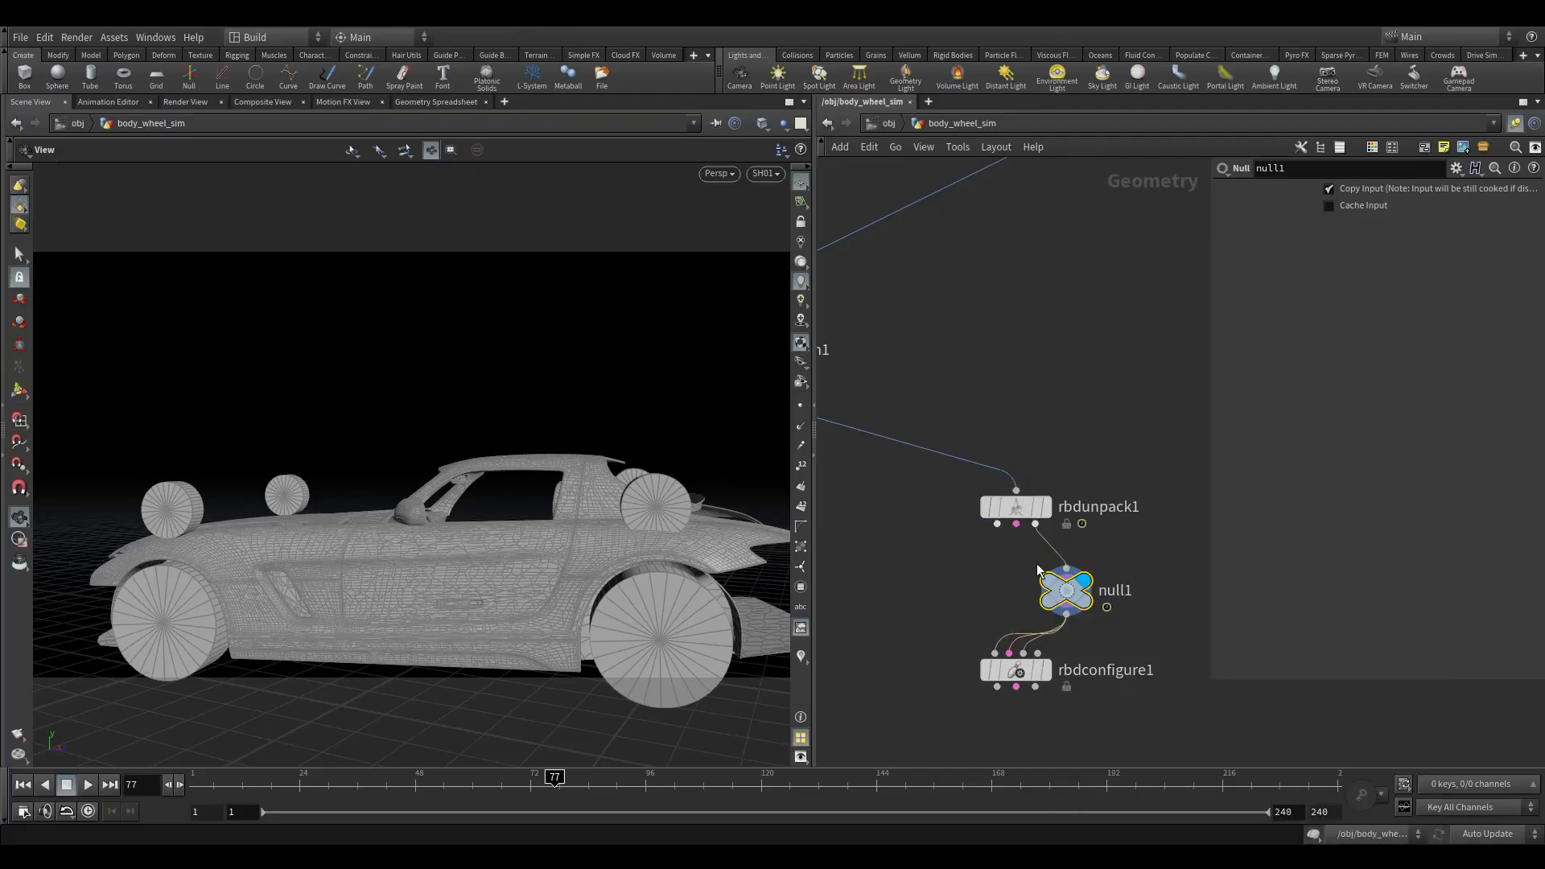
Step: Insert an Attribute Transfer node between rbdunpack1's third output and the Null, and delete the Null
key("Tab")
type("at")
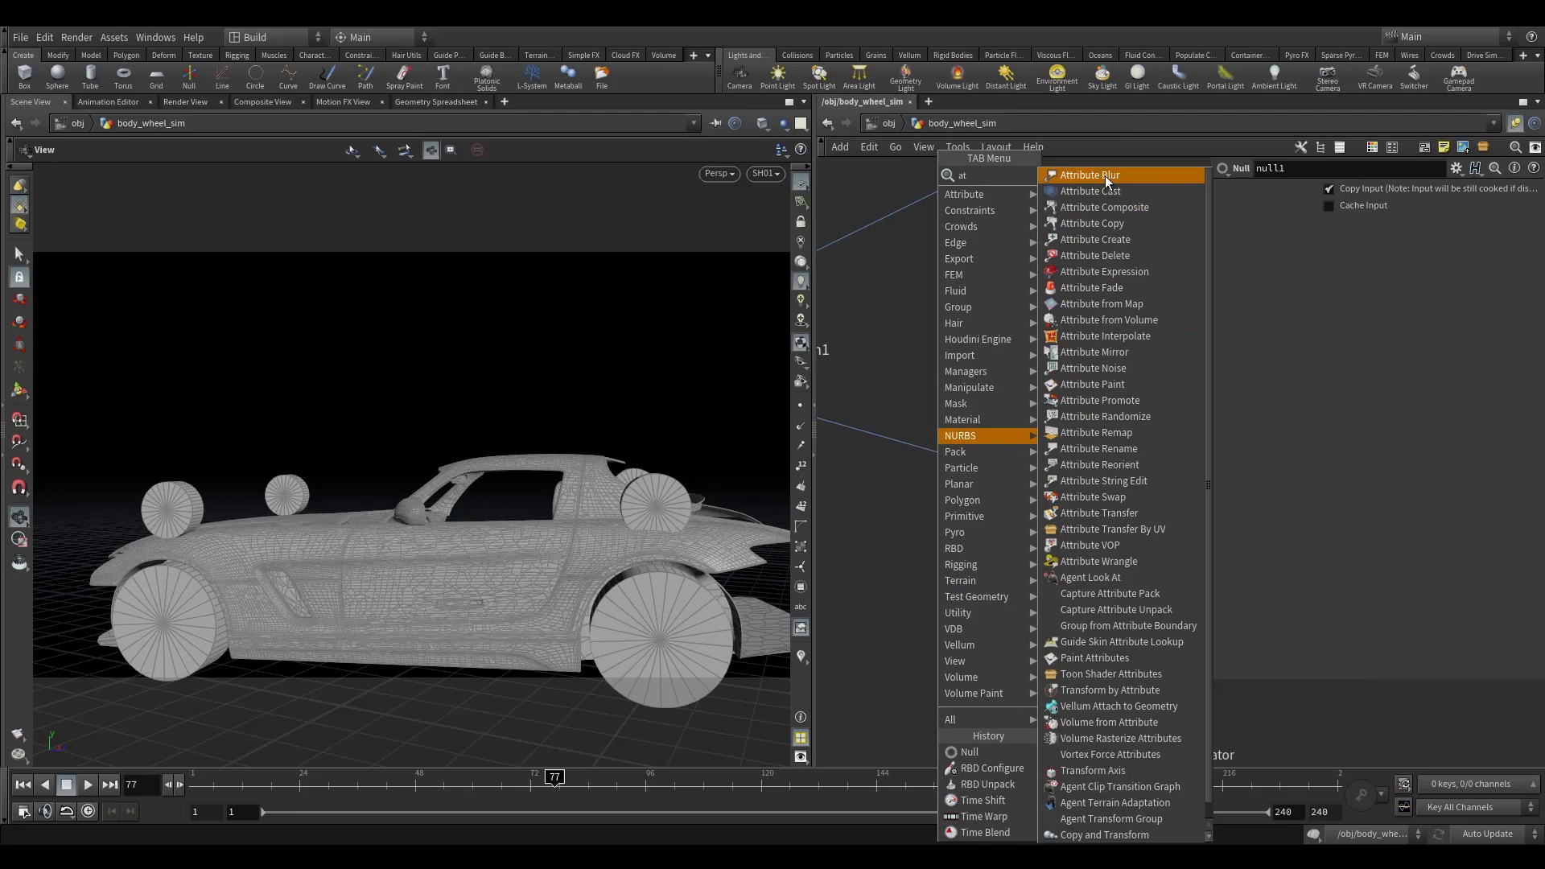
left_click(1109, 513)
left_click(1058, 554)
left_click_drag(1065, 654, 971, 631)
left_click(919, 625)
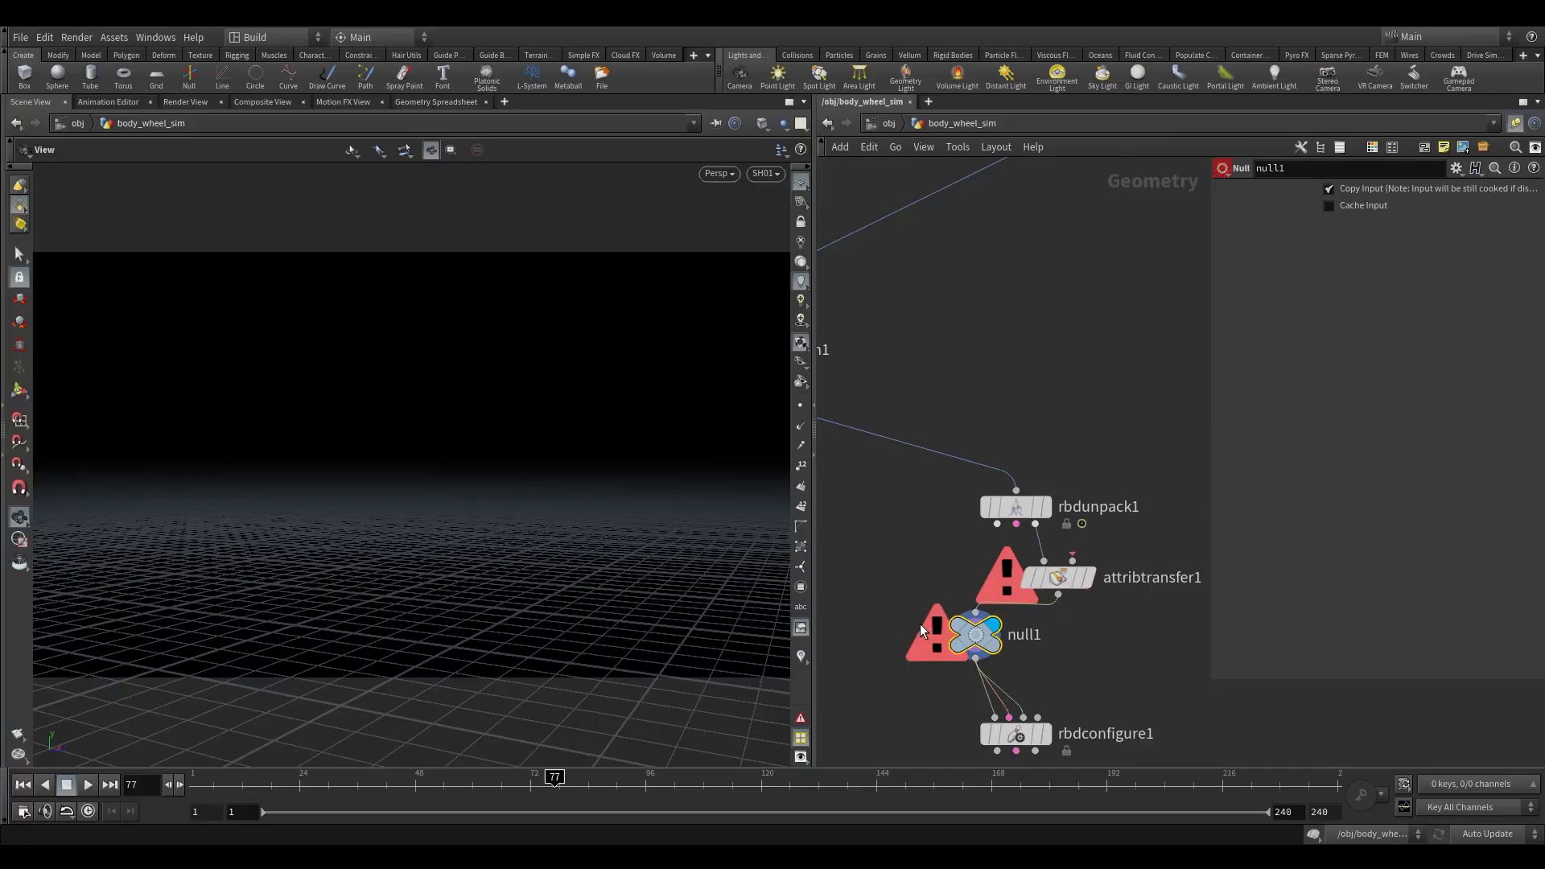
key("Delete")
Step: Wire timeshift1 into attribtransfer1's second input, rearrange the surrounding nodes and route the wire around them with a dot
left_click_drag(1006, 684, 975, 387)
scroll(1069, 520, "down", 5)
middle_click_drag(1073, 509, 1080, 446)
scroll(1080, 445, "up", 2)
left_click_drag(930, 449, 1062, 611)
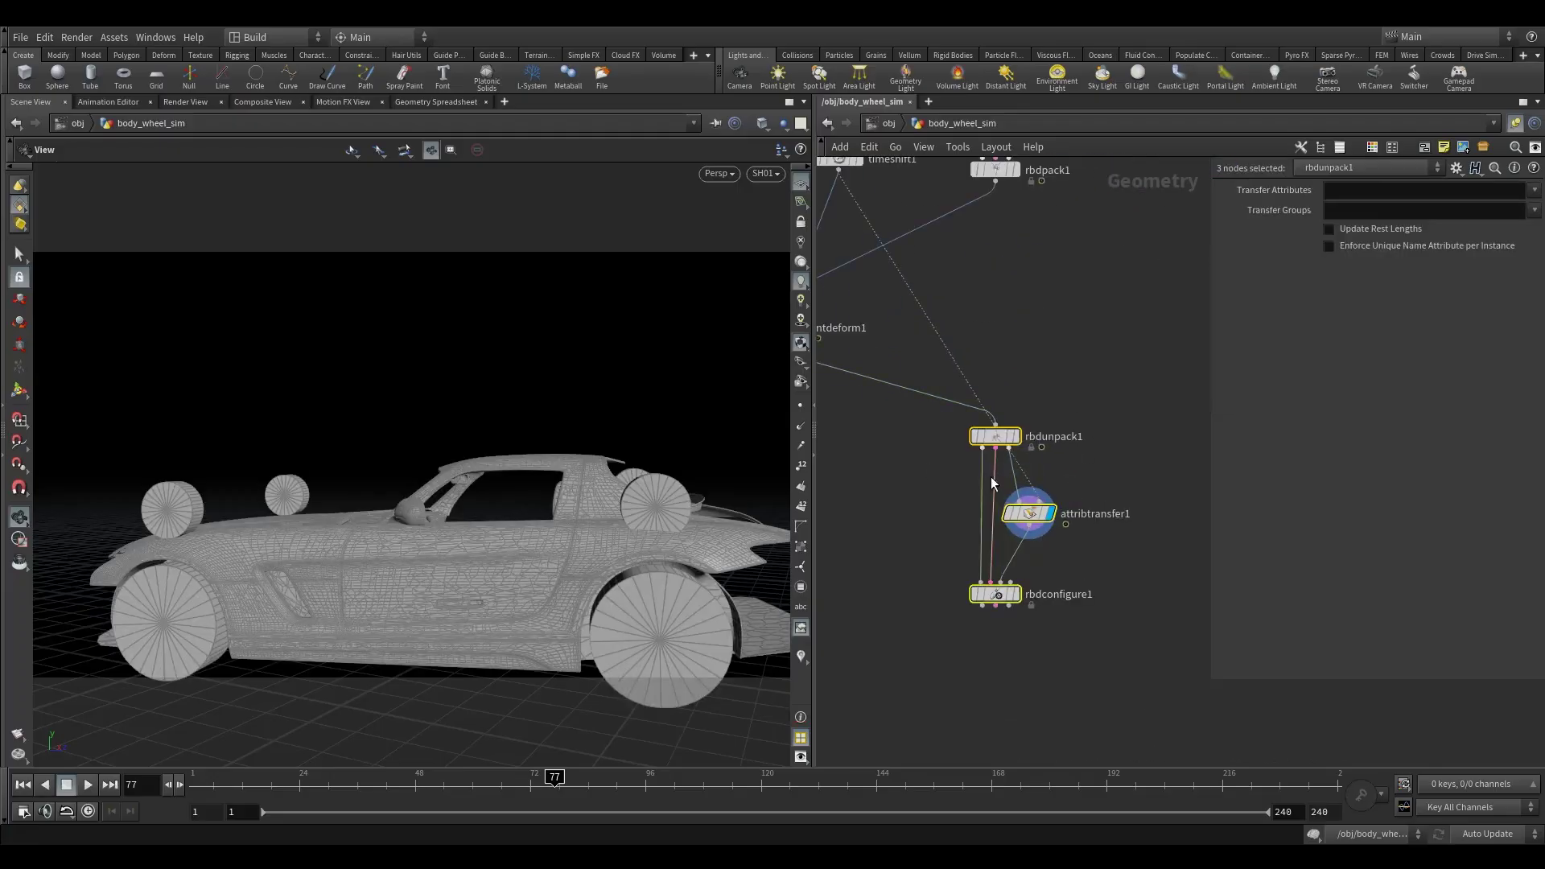
left_click_drag(995, 431, 989, 348)
middle_click_drag(817, 343, 904, 489)
left_click_drag(869, 465, 869, 412)
middle_click_drag(955, 517, 935, 520)
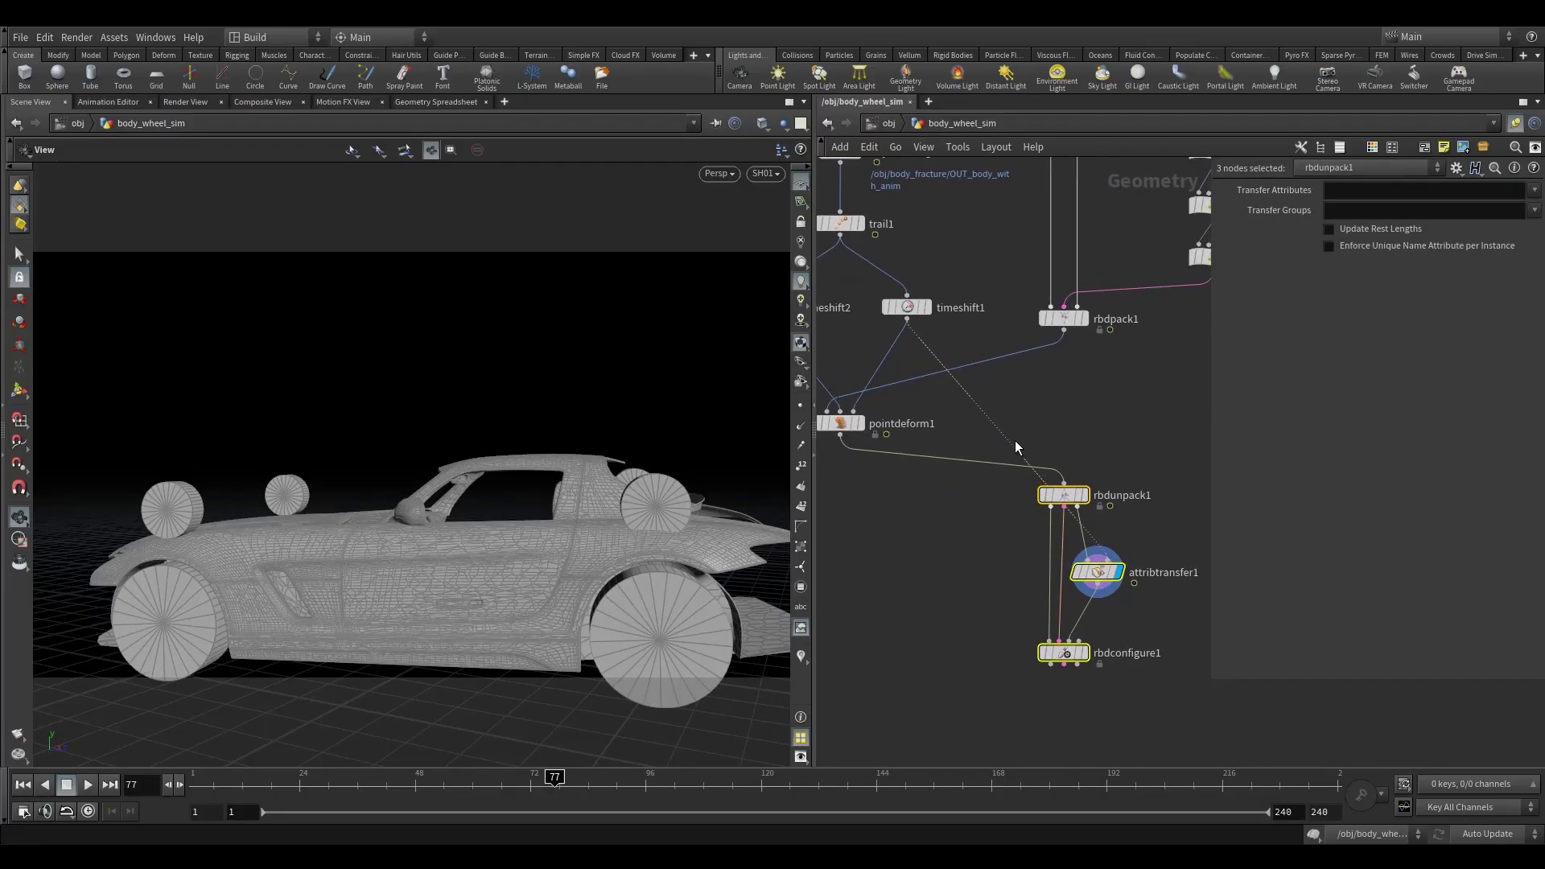
left_click_drag(1012, 441, 1114, 422, "alt")
middle_click_drag(1043, 422, 999, 356)
Step: Set attribtransfer1 to transfer only the point attribute v with Primitives turned off, and open its condition settings
left_click(1052, 505)
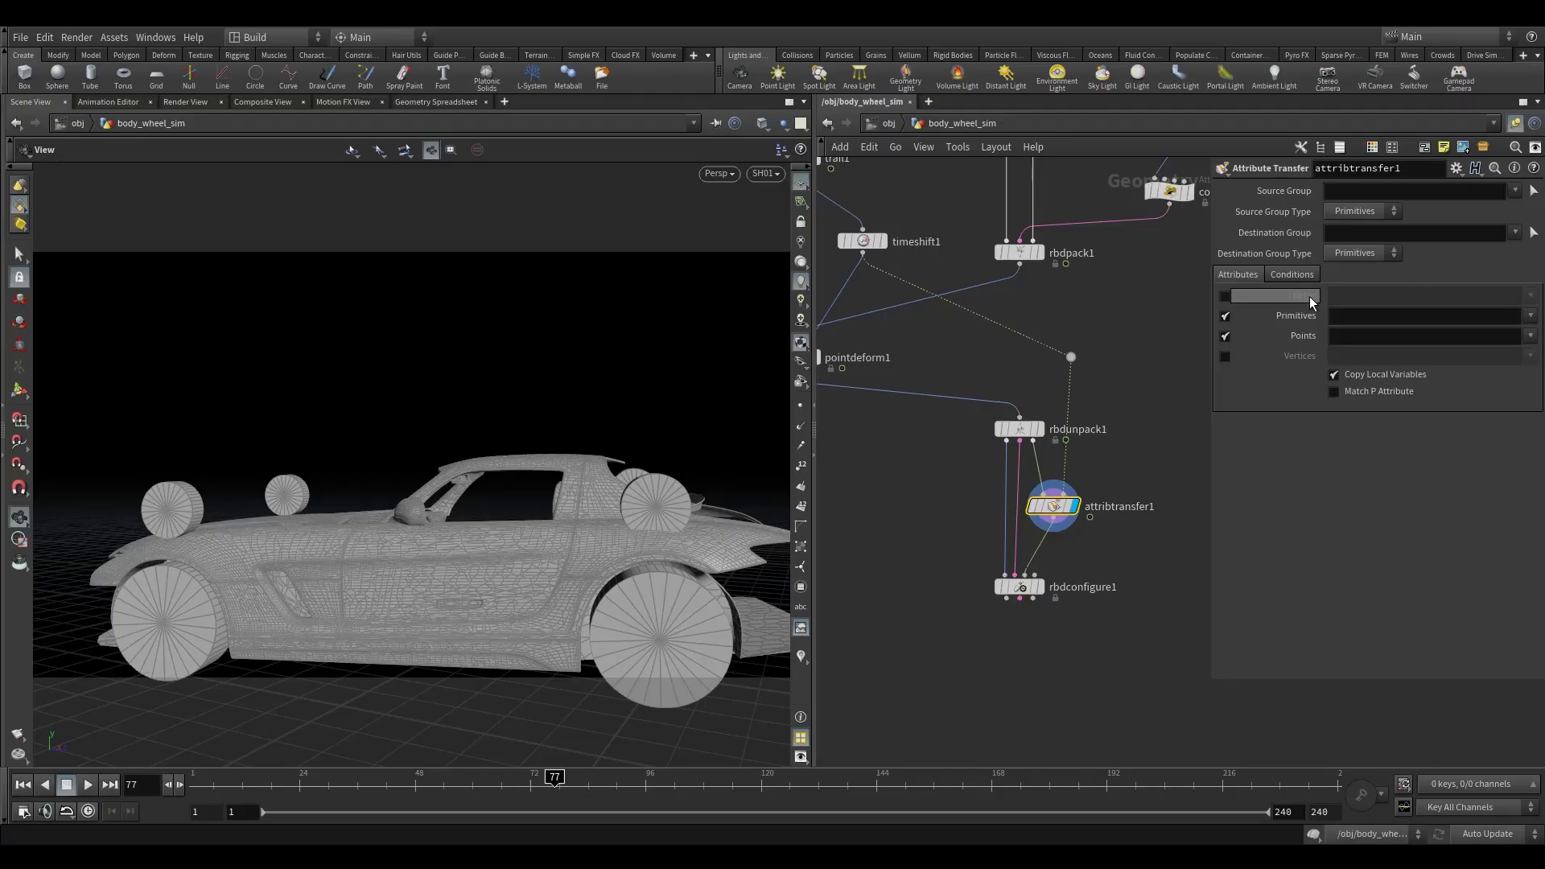
left_click(1224, 317)
left_click(1530, 336)
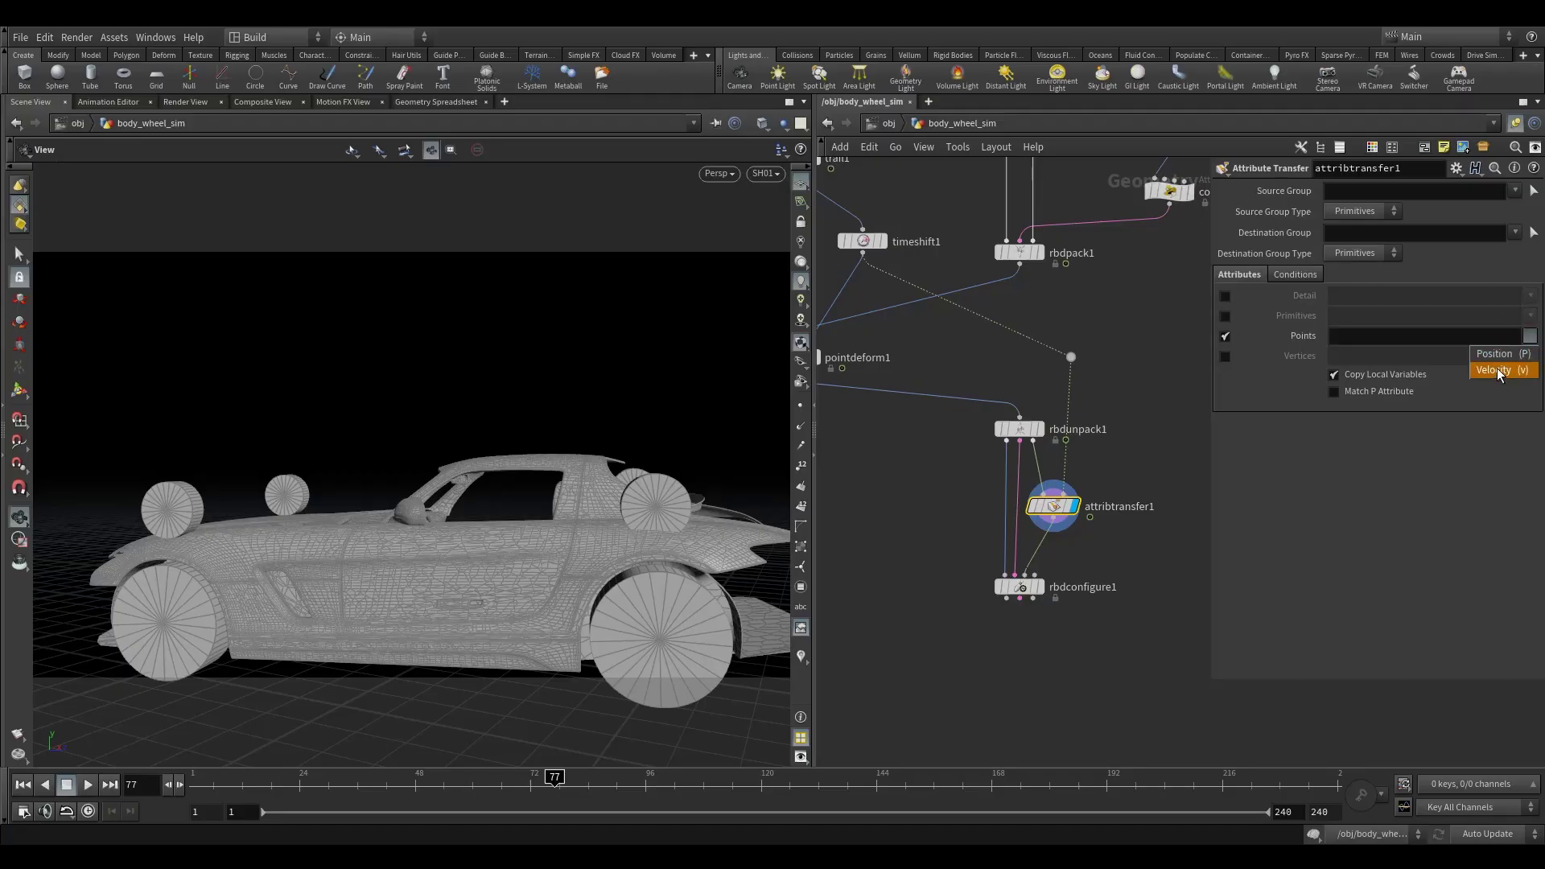
left_click(1280, 275)
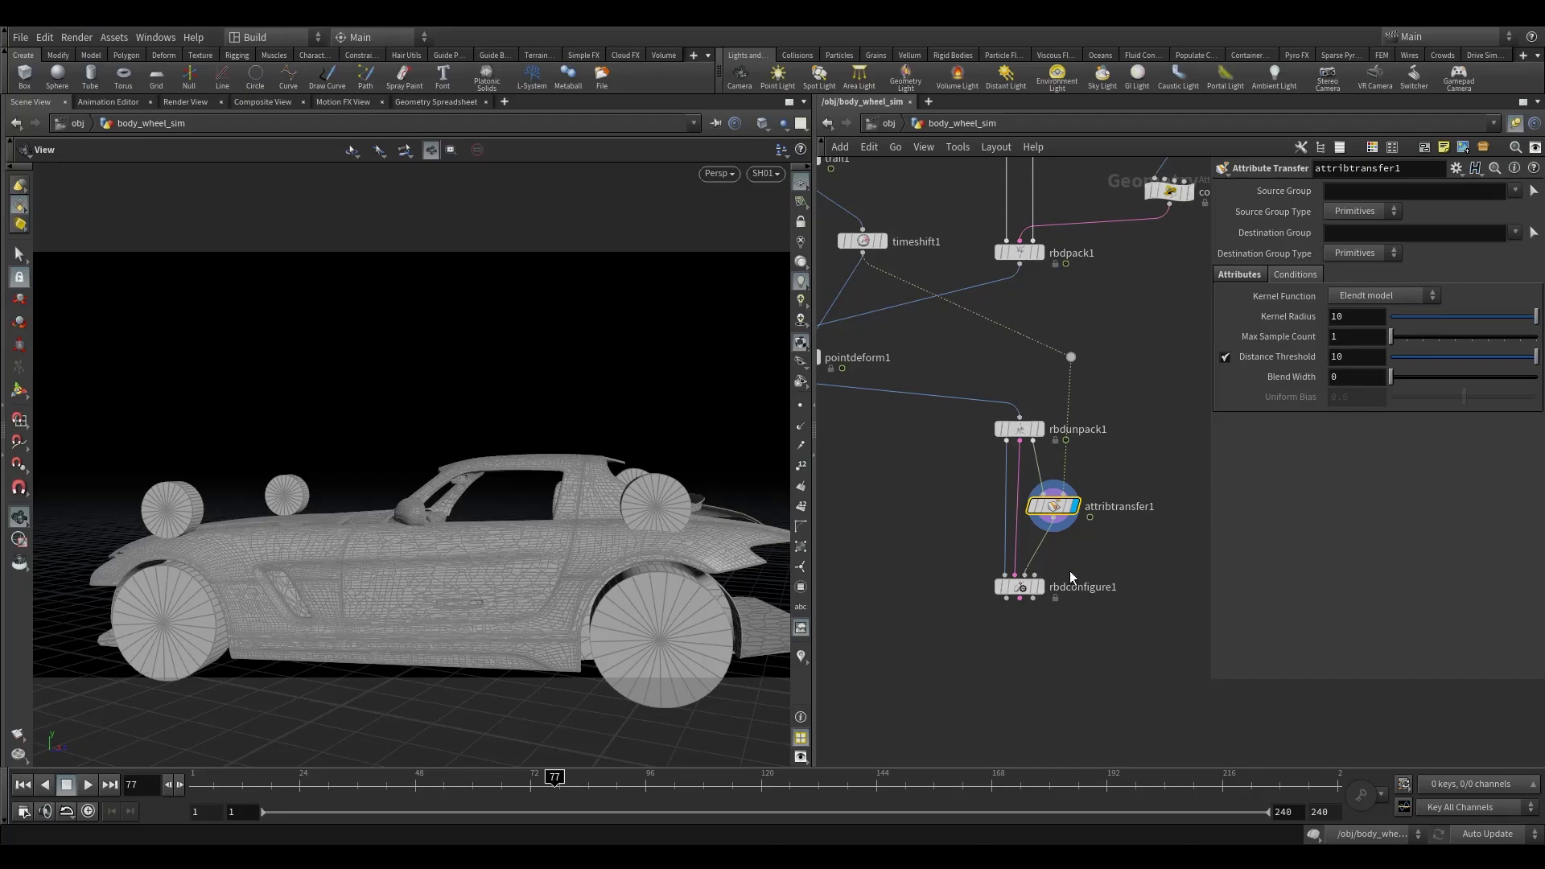
Step: Show point trails in the viewport and orbit around the car to check the transferred velocity
left_click(804, 443)
left_click_drag(523, 529, 490, 574)
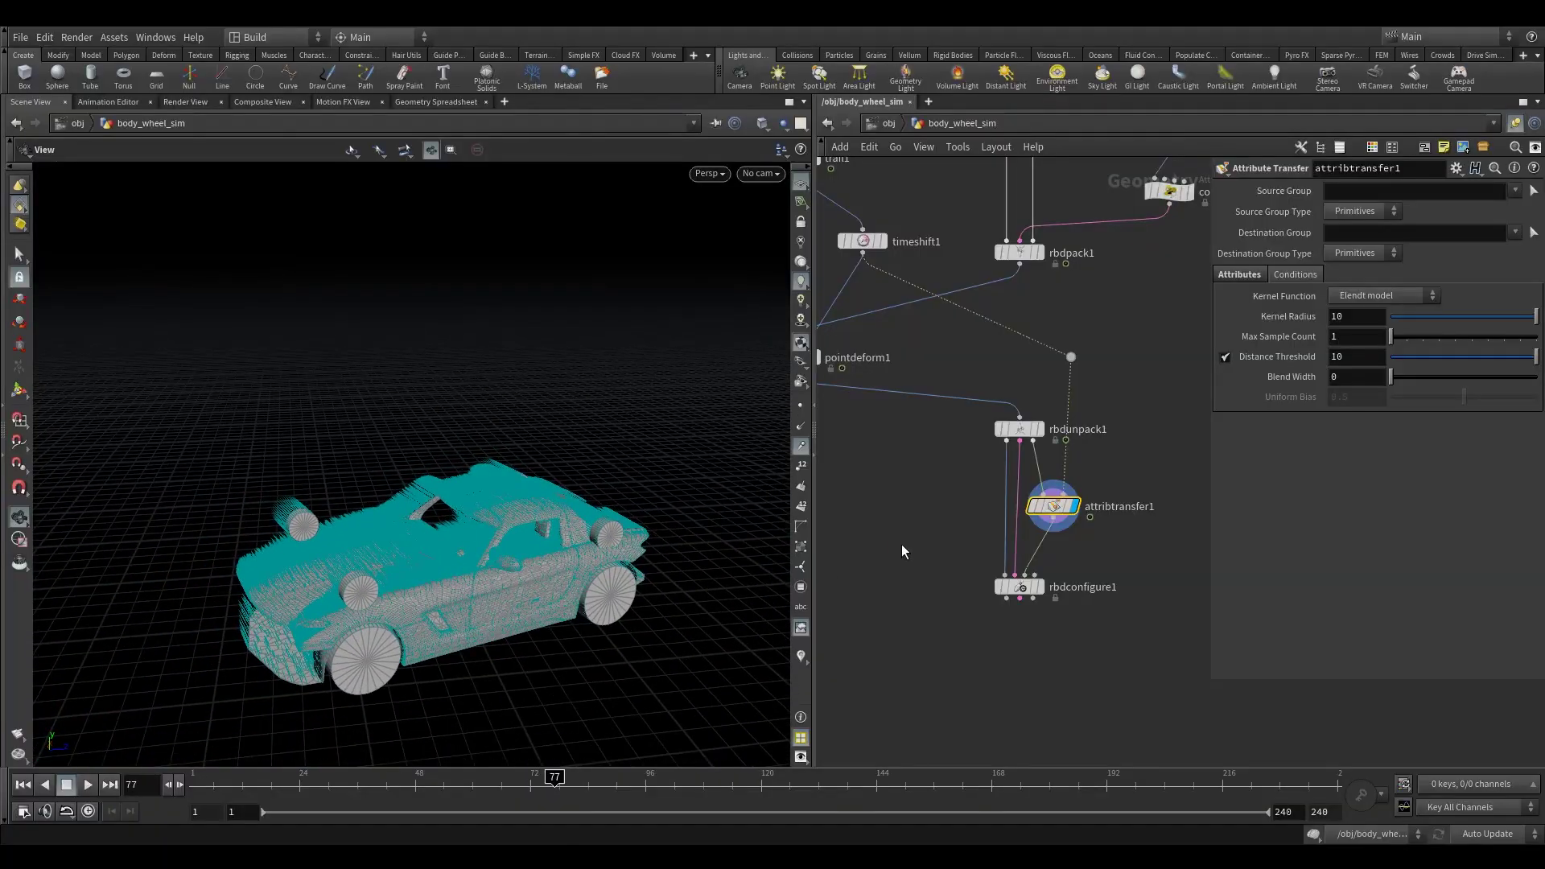
middle_click_drag(925, 568, 941, 486)
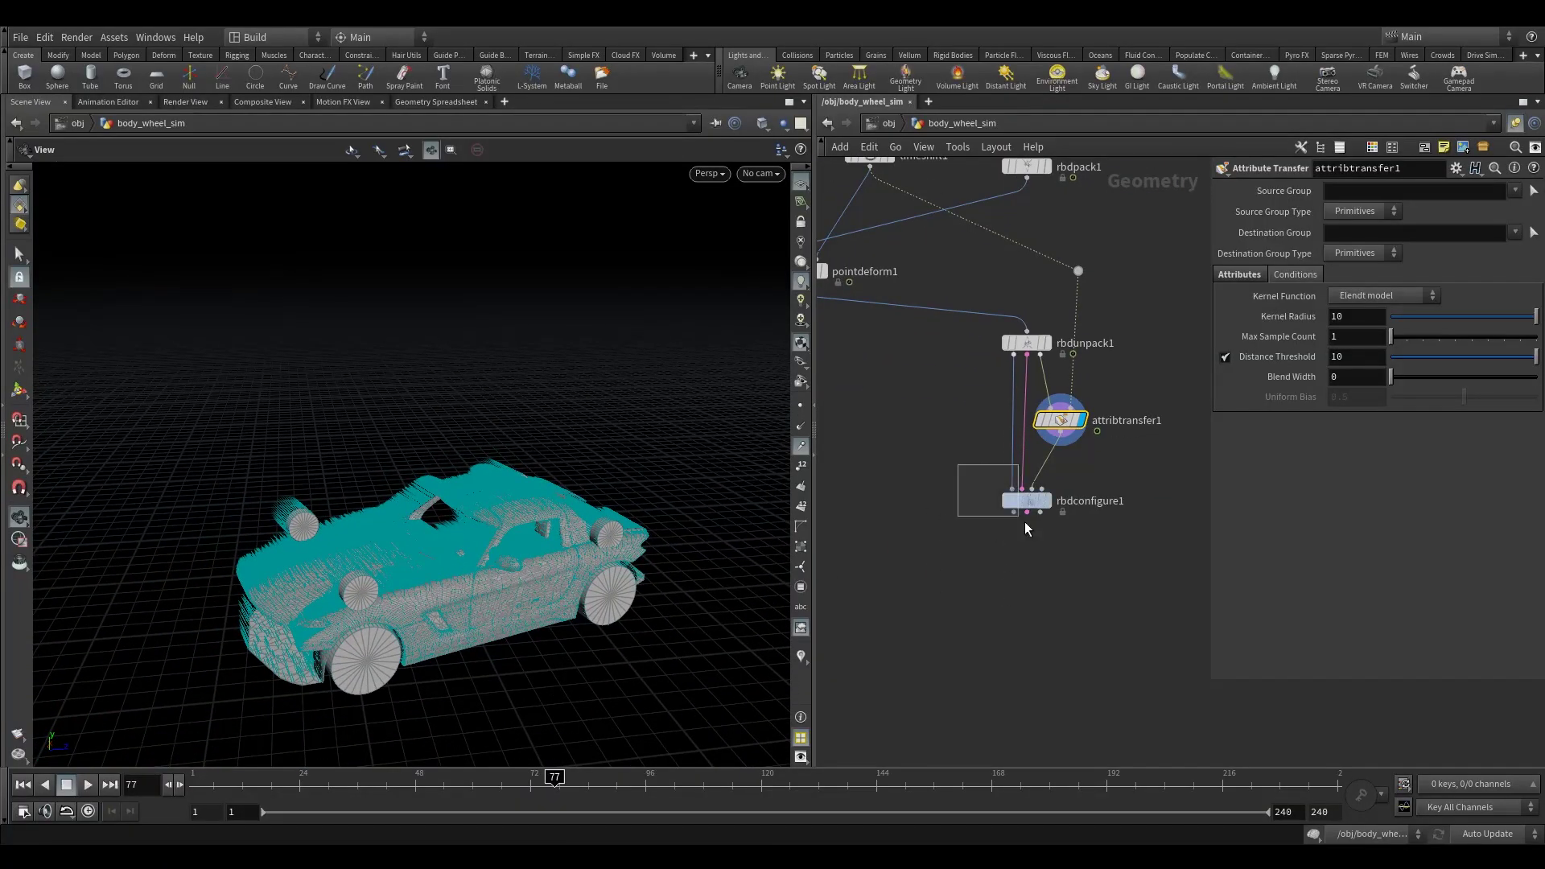